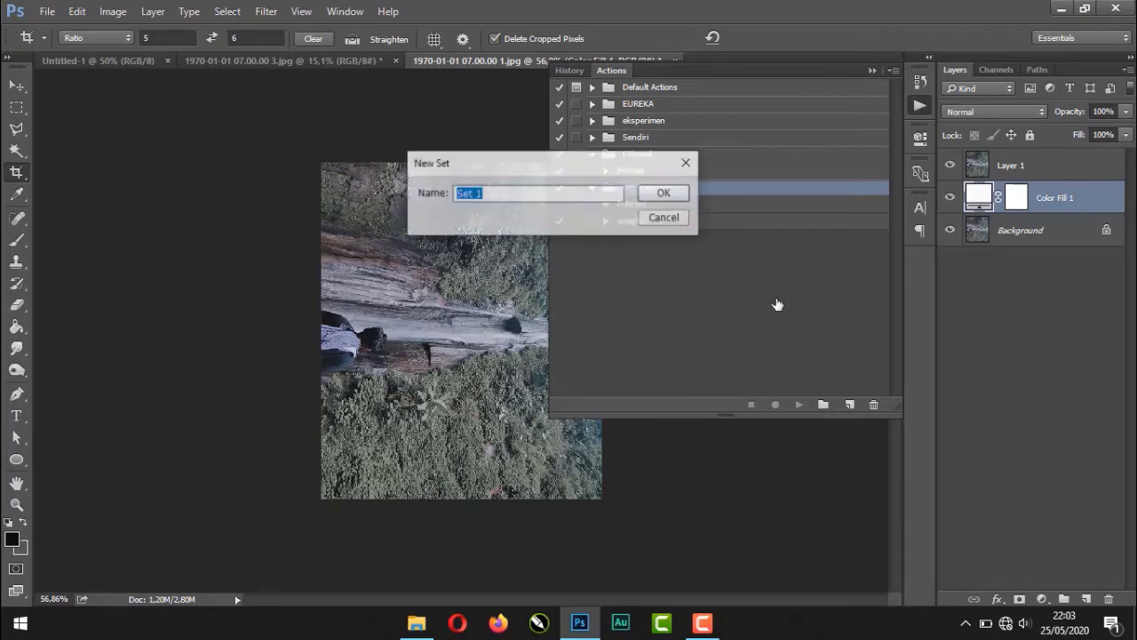
Step: Create a new action named Action 1 in the terserah set and stop its recording
{"action": "key", "text": "Escape"}
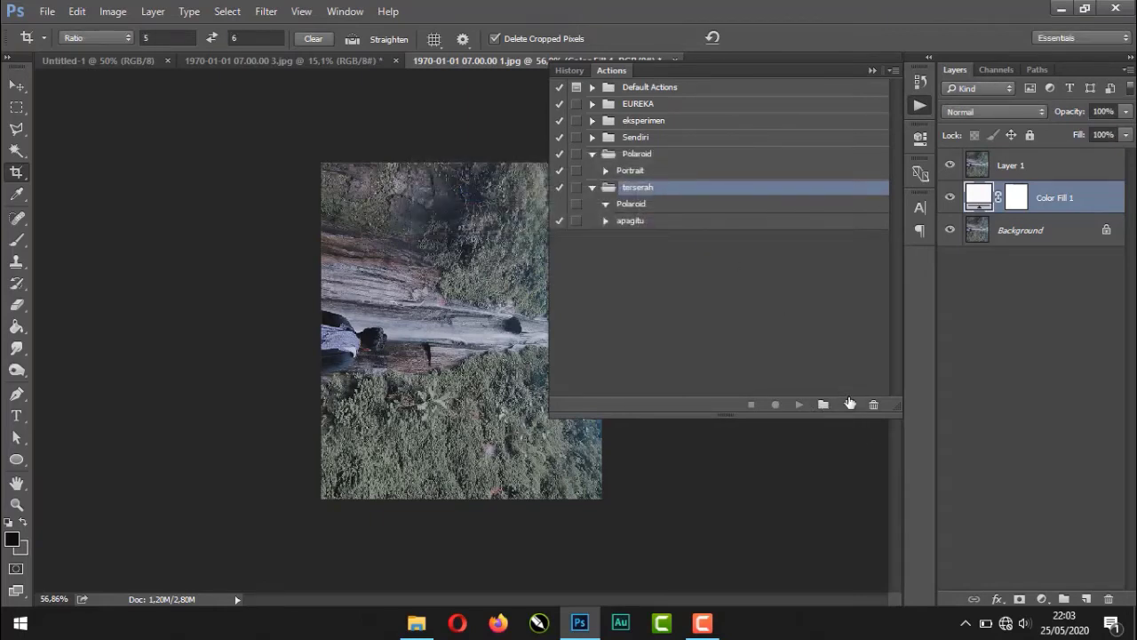
{"action": "left_click", "coordinate": [850, 404]}
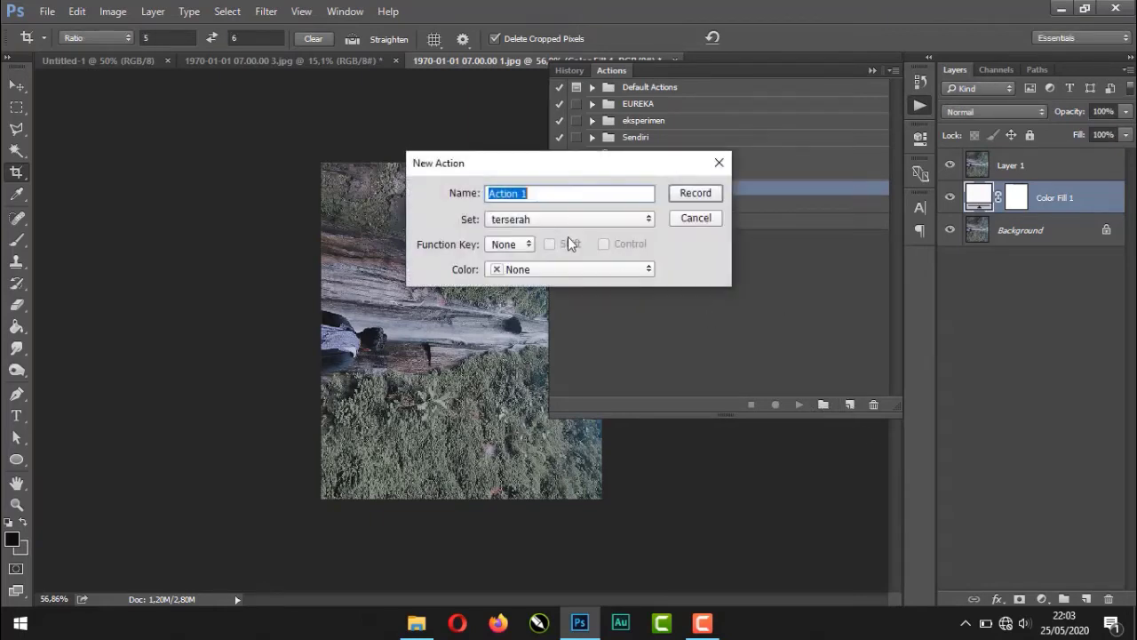
{"action": "left_click", "coordinate": [682, 199]}
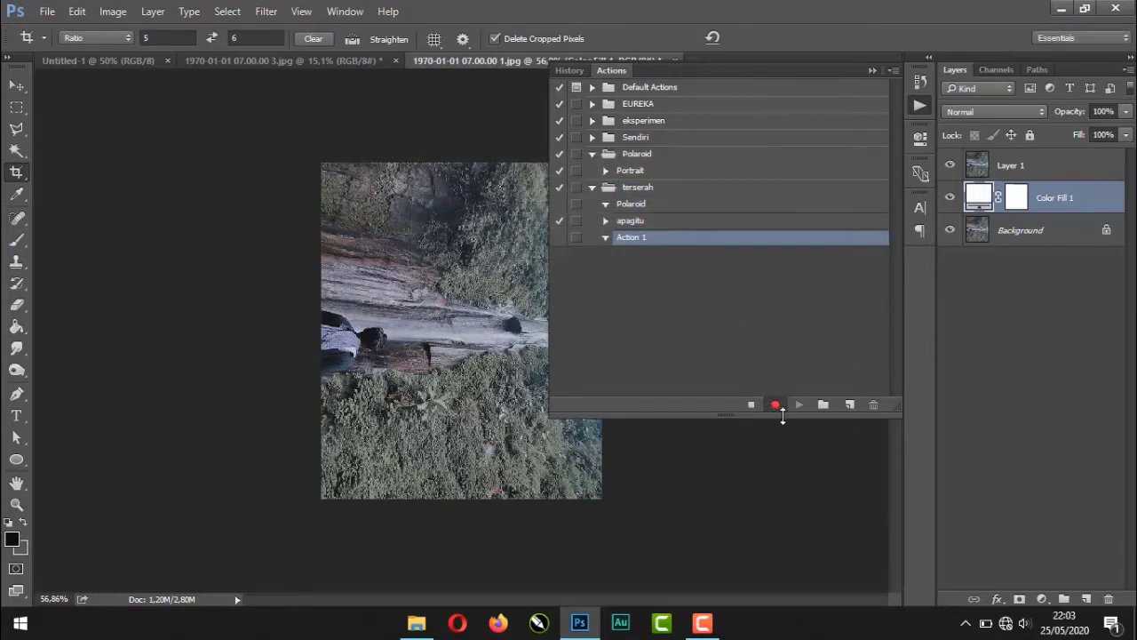
{"action": "left_click", "coordinate": [751, 404]}
{"action": "left_click", "coordinate": [871, 70]}
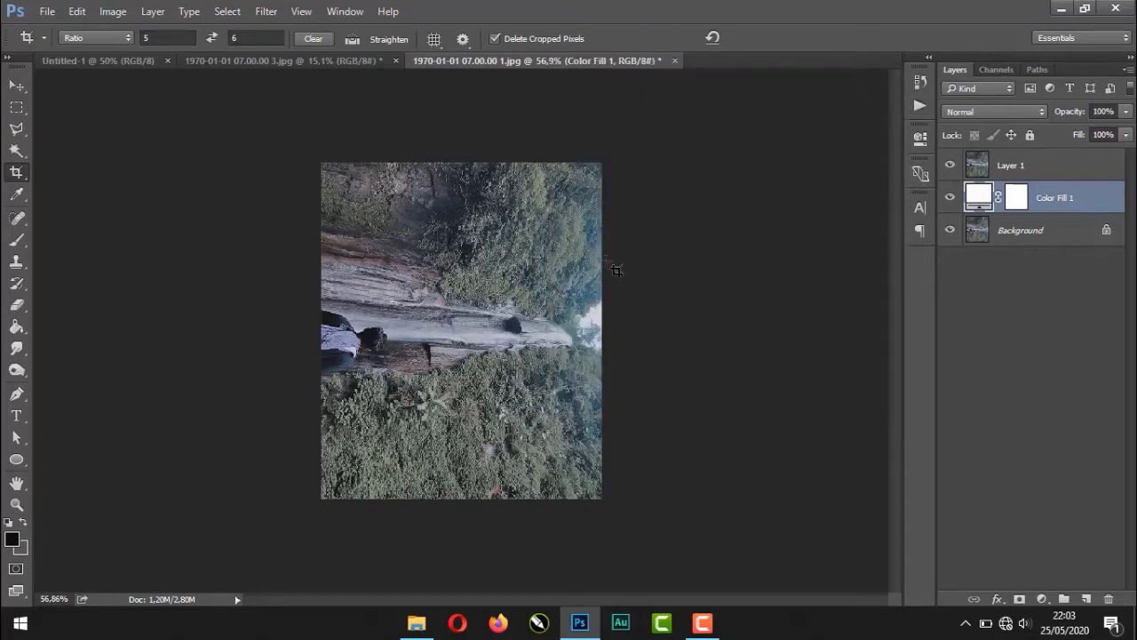
Step: Crop the full photo at the 5:6 ratio and switch to the Move tool
{"action": "left_click", "coordinate": [550, 282]}
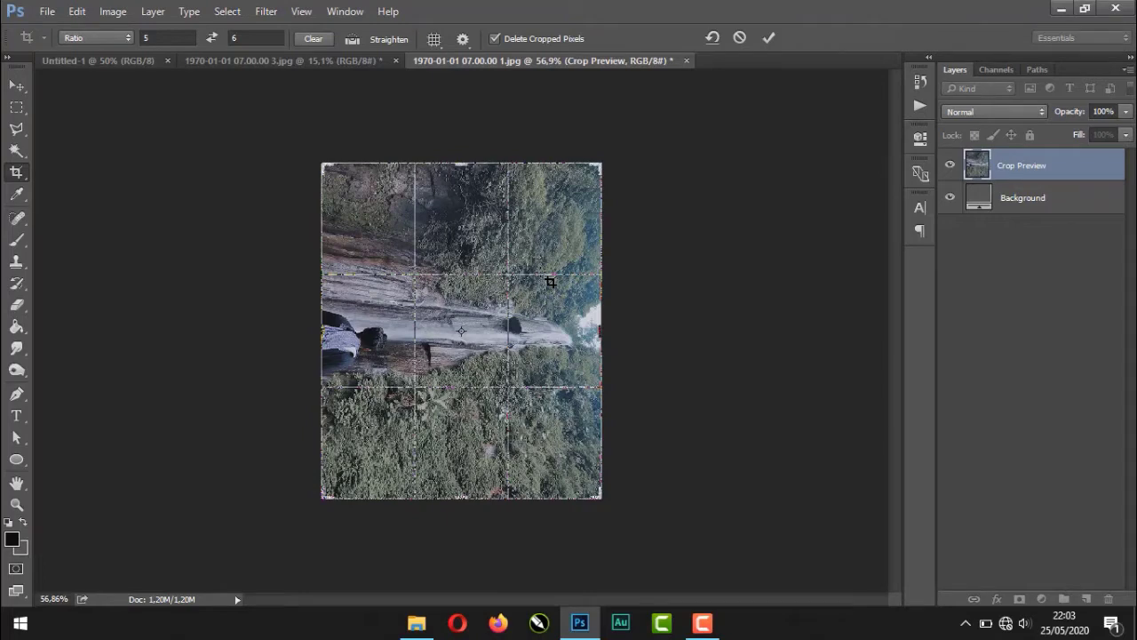
{"action": "key", "text": "Return"}
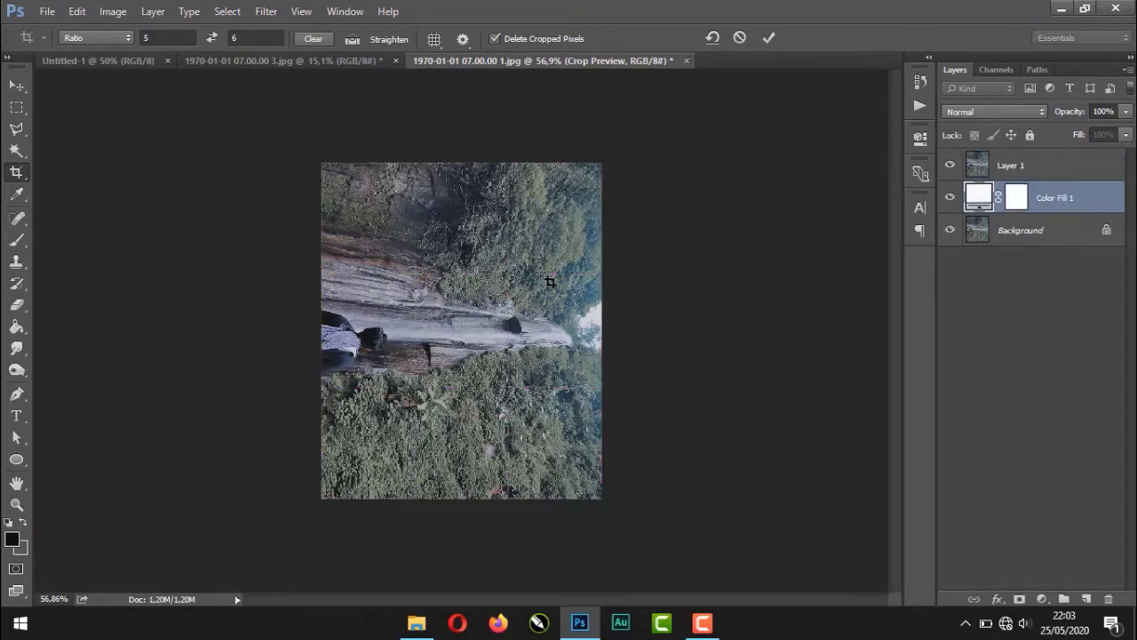
{"action": "key", "text": "v"}
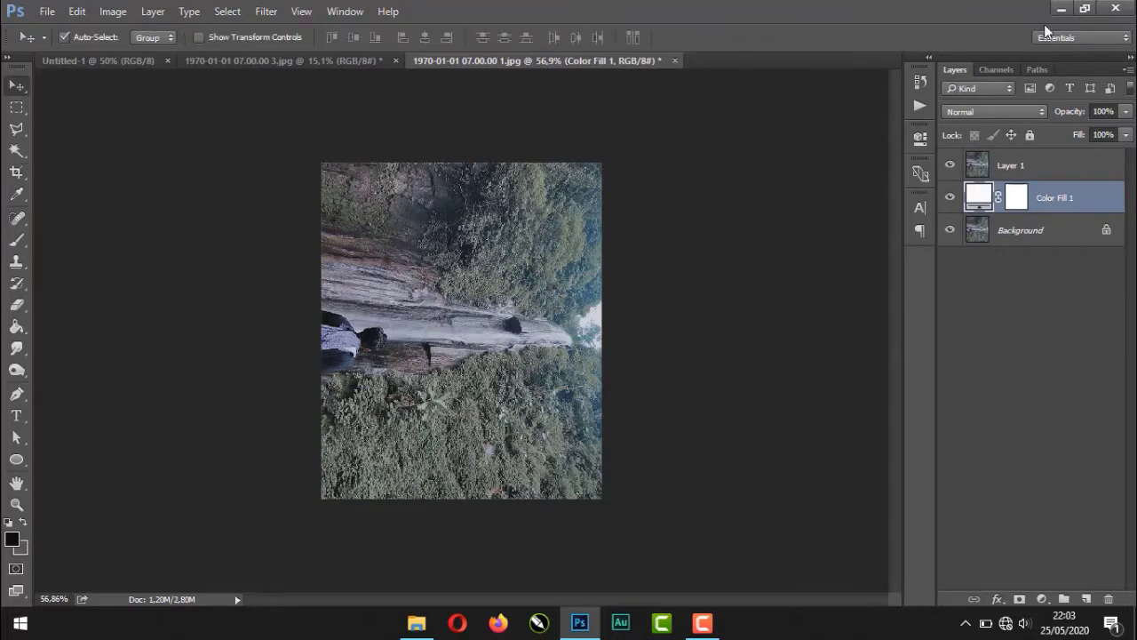
Step: Start recording into Action 1 of the terserah set
{"action": "left_click", "coordinate": [921, 105]}
{"action": "left_click", "coordinate": [641, 204]}
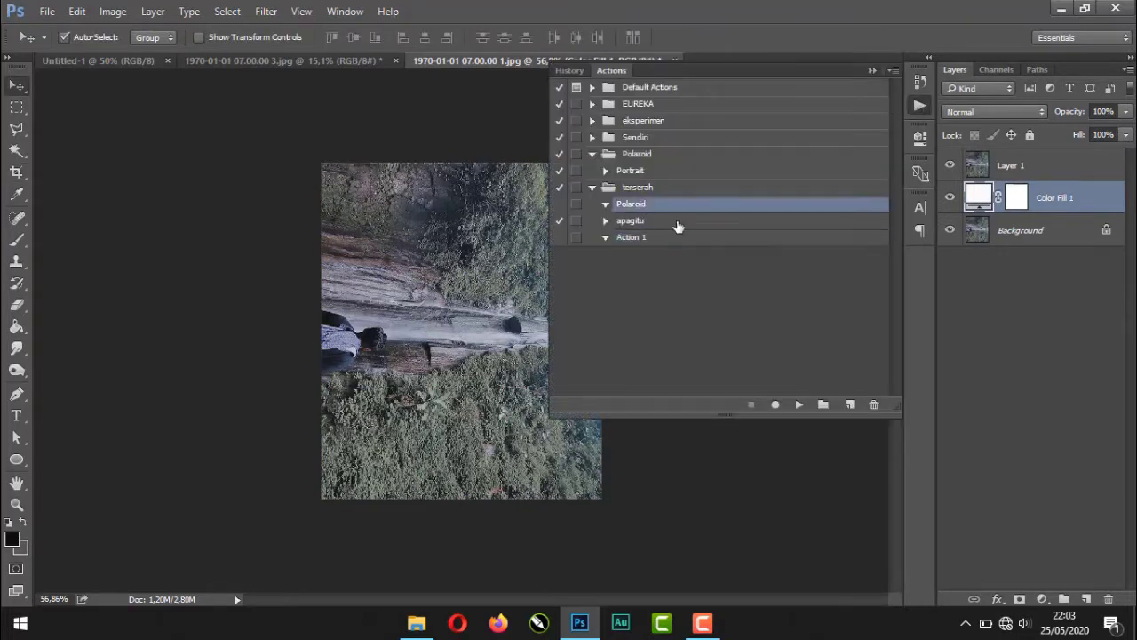
{"action": "left_click", "coordinate": [660, 240]}
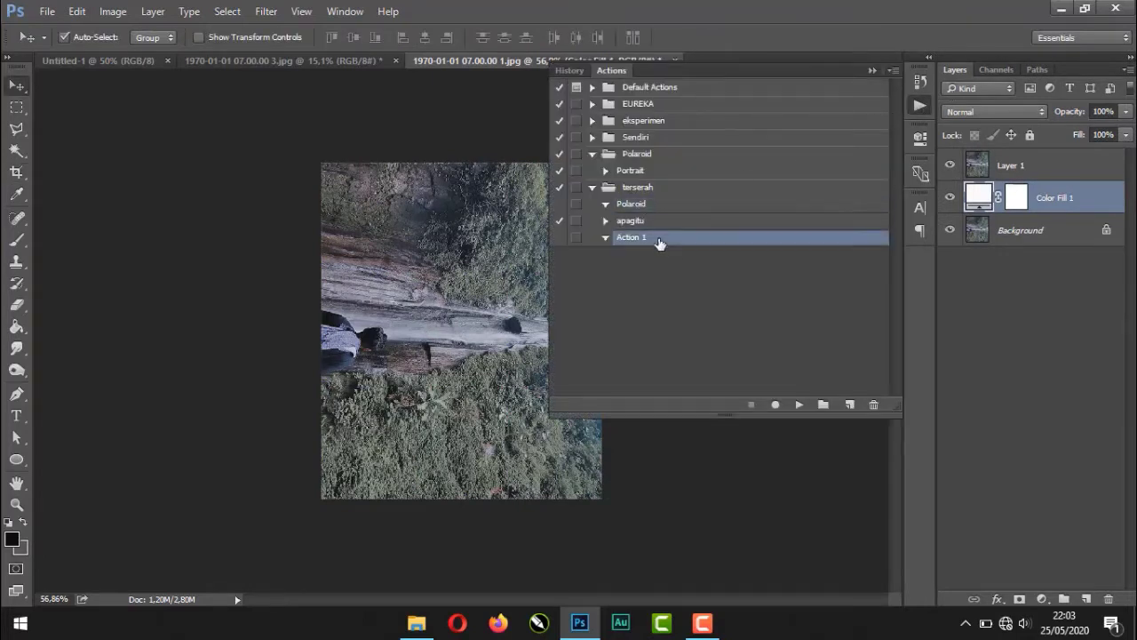
{"action": "left_click", "coordinate": [776, 405]}
{"action": "left_click", "coordinate": [872, 71]}
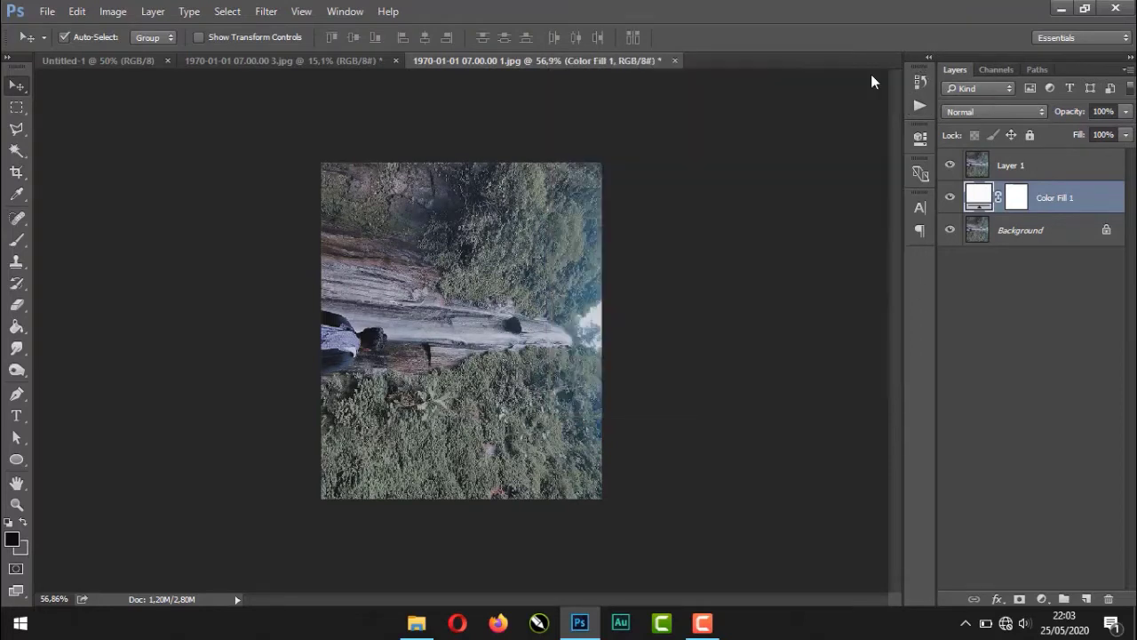
Step: Delete Layer 1 and the Color Fill 1 layer, leaving only the background, and stop the action recording
{"action": "left_click", "coordinate": [1038, 170]}
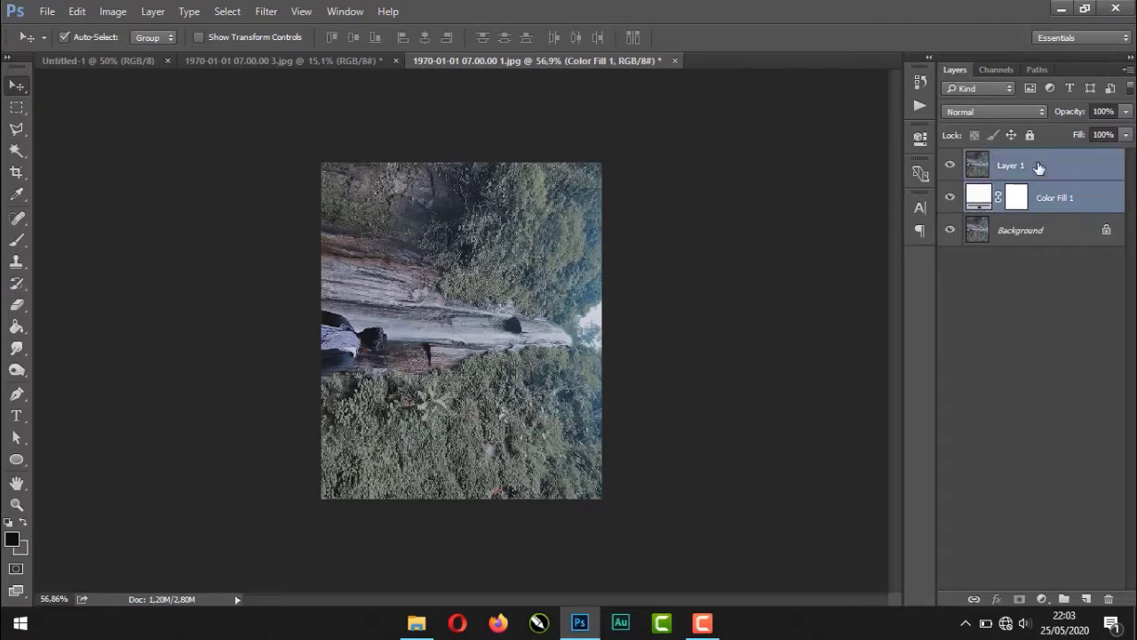
{"action": "key", "text": "ctrl+shift+e"}
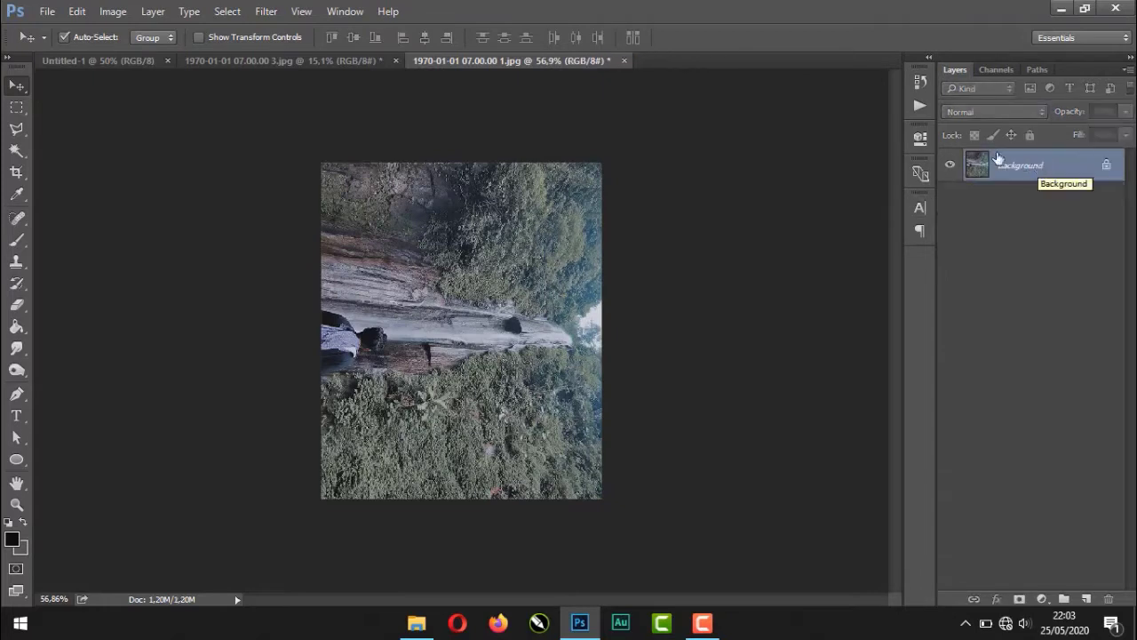
{"action": "left_click", "coordinate": [917, 104]}
{"action": "left_click", "coordinate": [679, 255]}
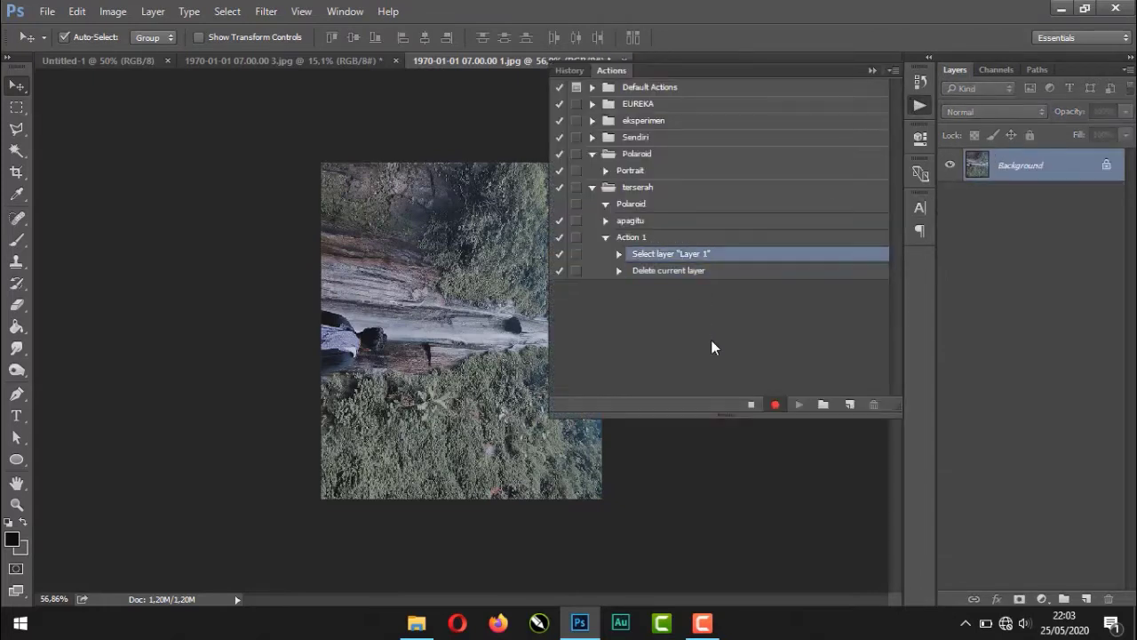
{"action": "left_click", "coordinate": [749, 404]}
Step: Delete the recorded layer-selection and layer-deletion commands from Action 1
{"action": "left_click", "coordinate": [647, 241]}
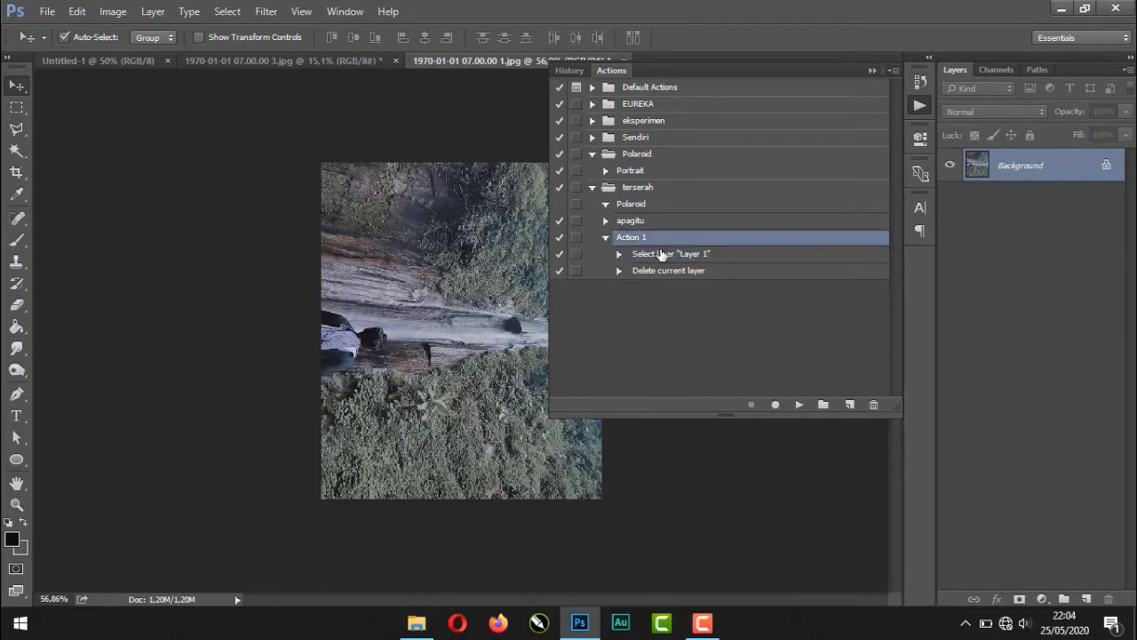
{"action": "left_click", "coordinate": [662, 255]}
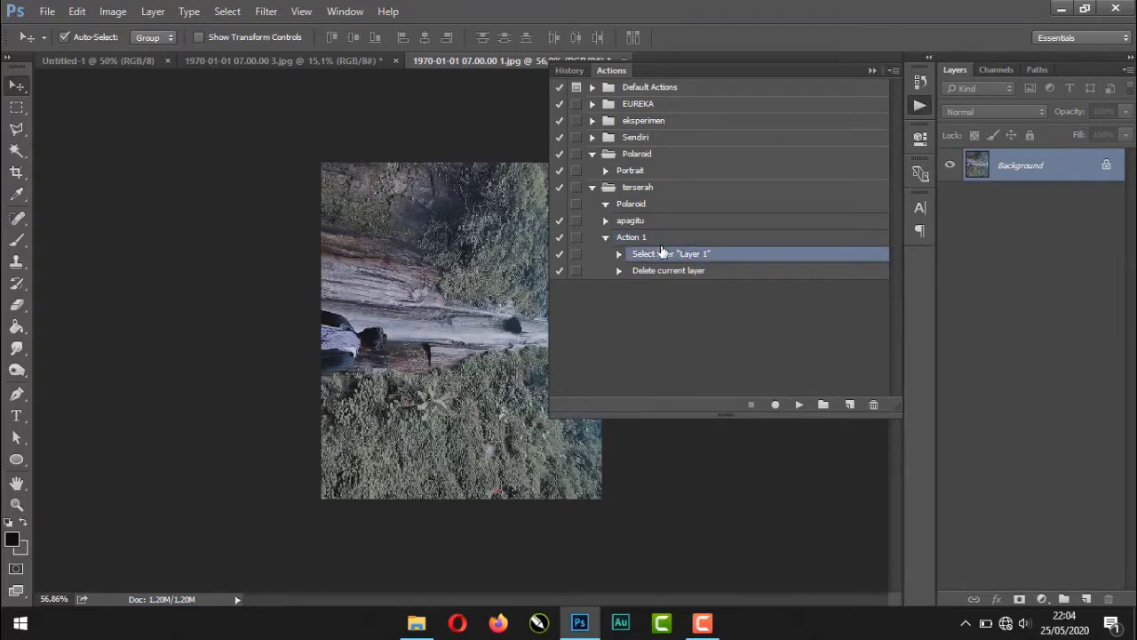
{"action": "key", "text": "Up"}
{"action": "left_click", "coordinate": [663, 270]}
{"action": "left_click", "coordinate": [664, 255], "text": "shift"}
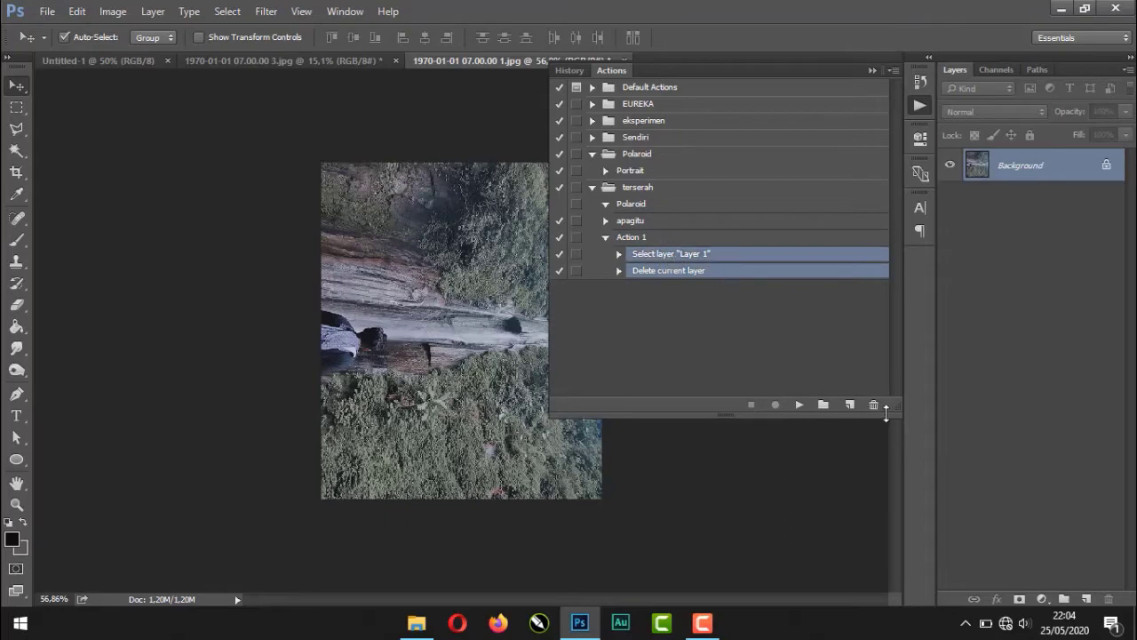
{"action": "left_click", "coordinate": [873, 404]}
{"action": "left_click", "coordinate": [537, 247]}
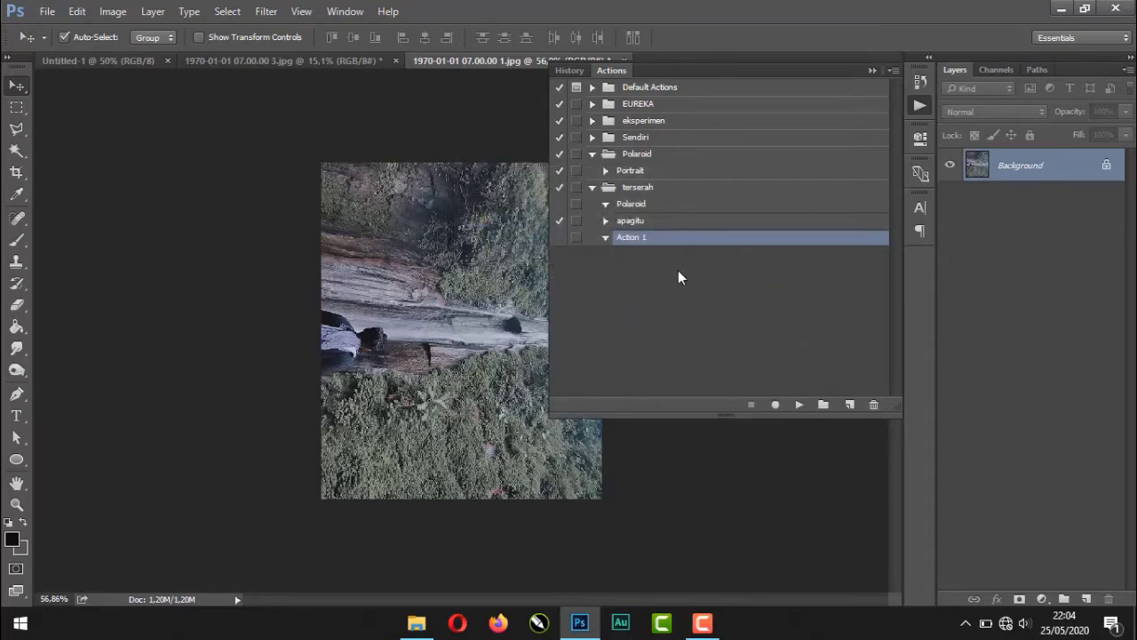
{"action": "left_click", "coordinate": [869, 69]}
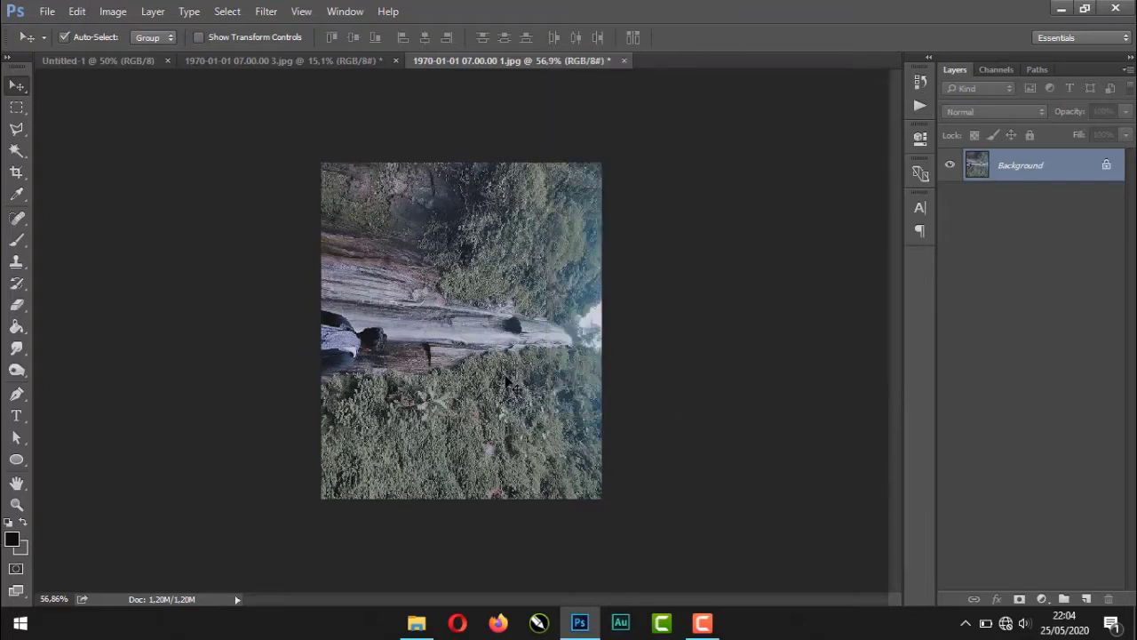
Step: Apply a 5:6 ratio crop to the flattened waterfall photo
{"action": "key", "text": "c"}
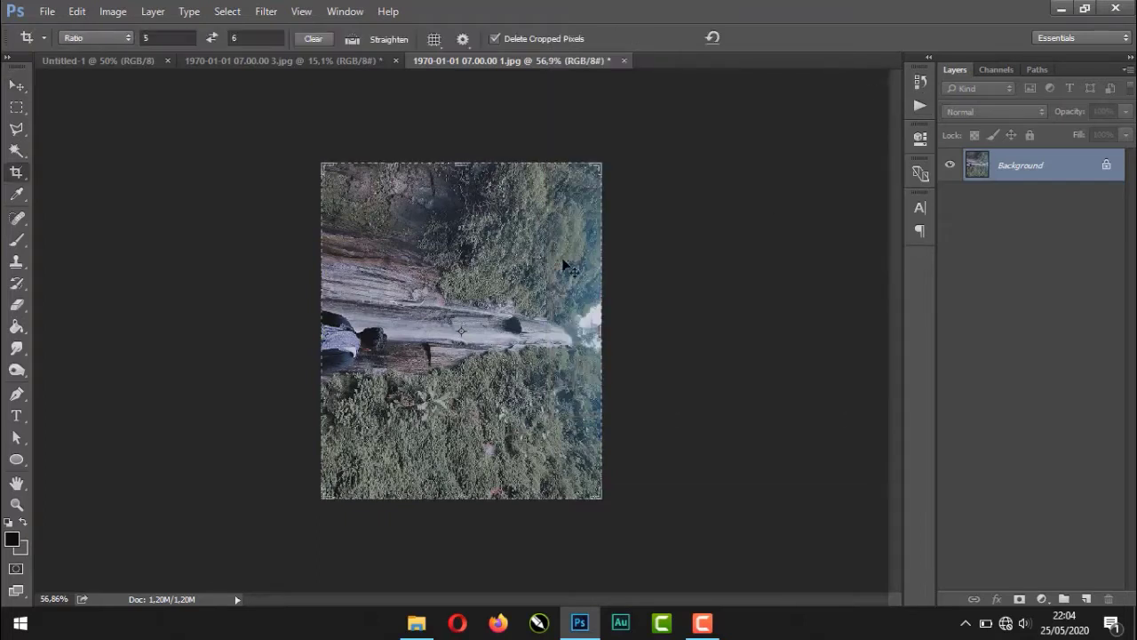
{"action": "left_click", "coordinate": [565, 270]}
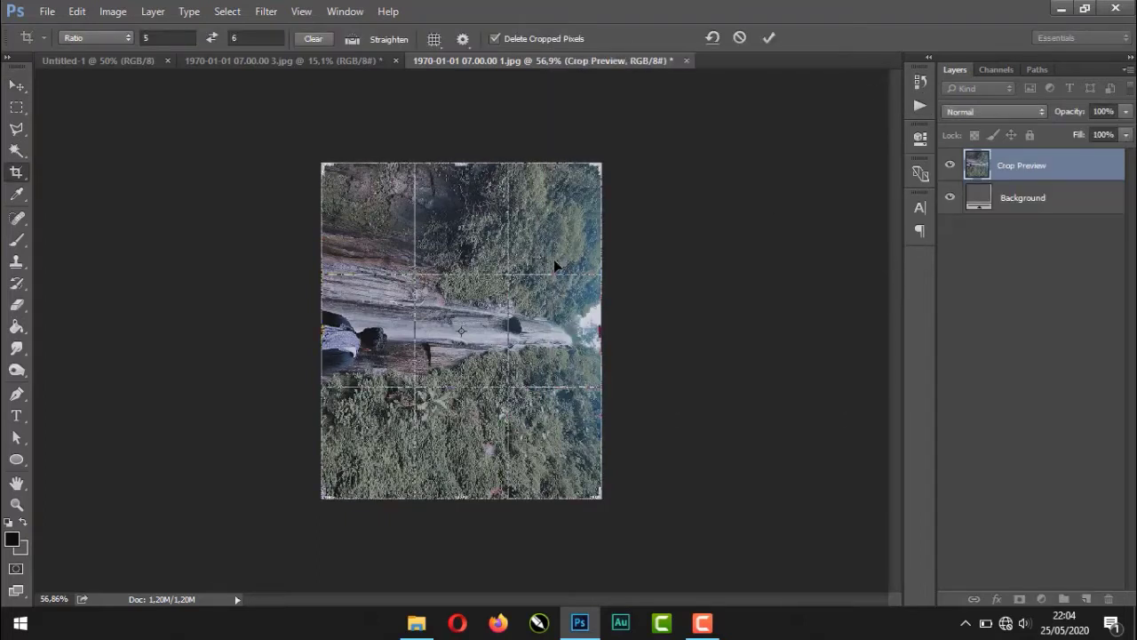
{"action": "key", "text": "Return"}
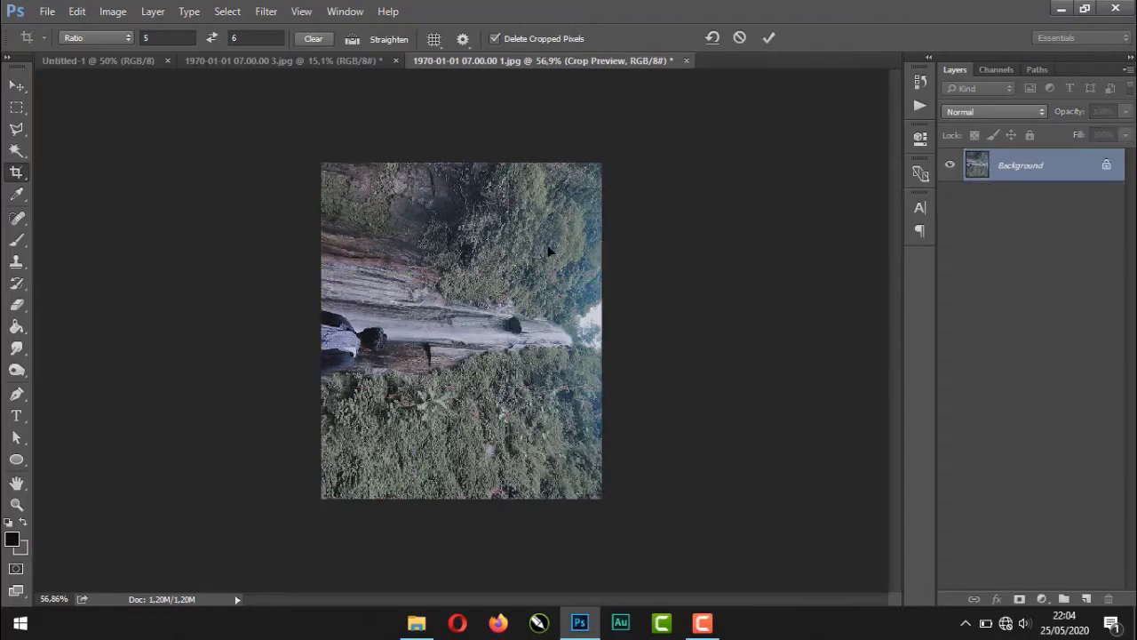
Step: Set the image size to 5 cm wide and 6 cm high at 300 pixels/inch
{"action": "left_click", "coordinate": [108, 11]}
{"action": "left_click", "coordinate": [235, 132]}
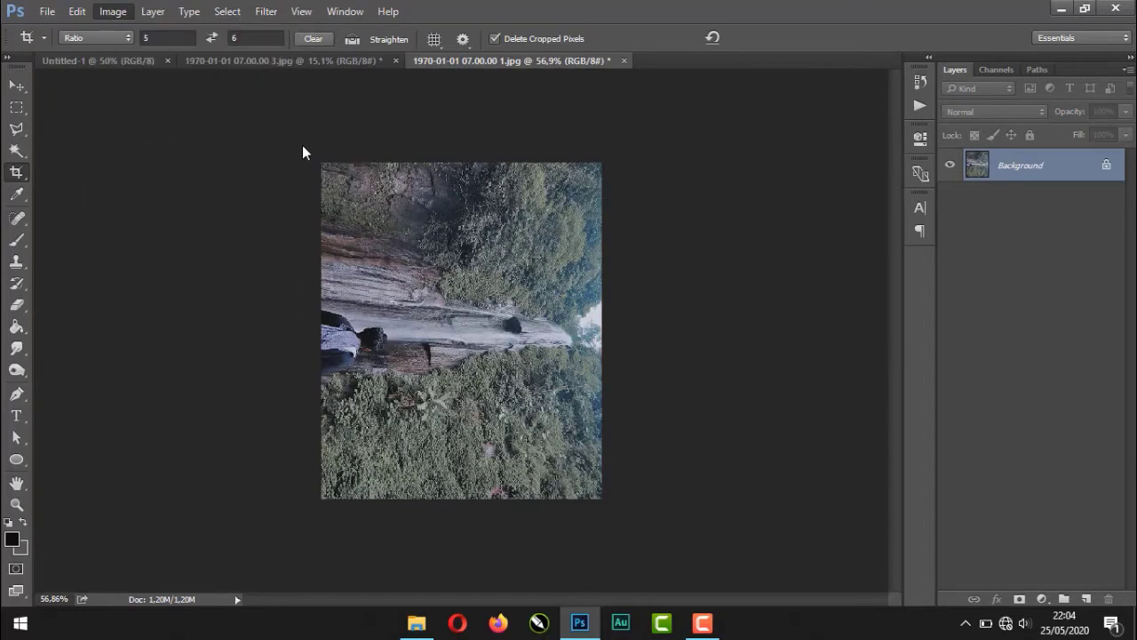
{"action": "left_click_drag", "start_coordinate": [712, 130], "coordinate": [674, 125]}
{"action": "left_click", "coordinate": [651, 222]}
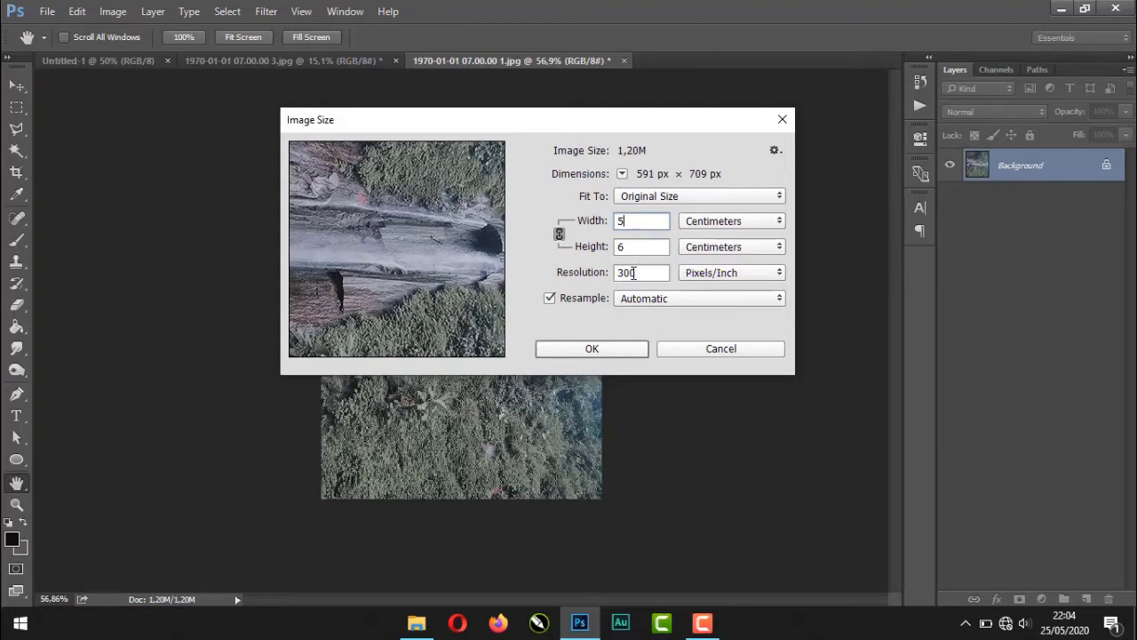
{"action": "left_click", "coordinate": [634, 347]}
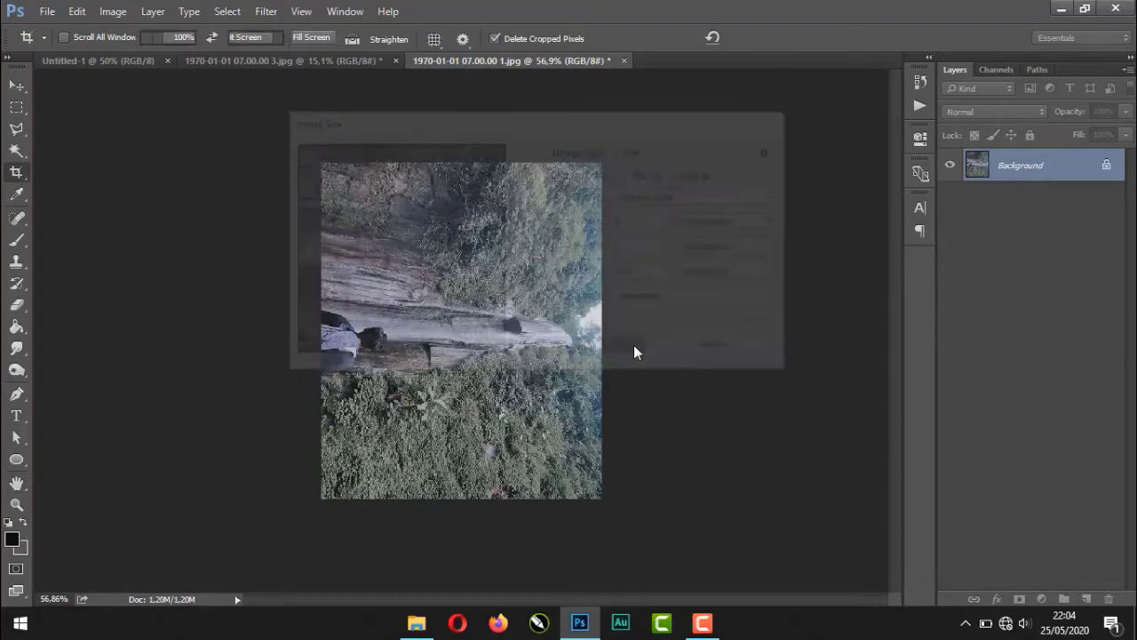
{"action": "left_click", "coordinate": [1041, 600]}
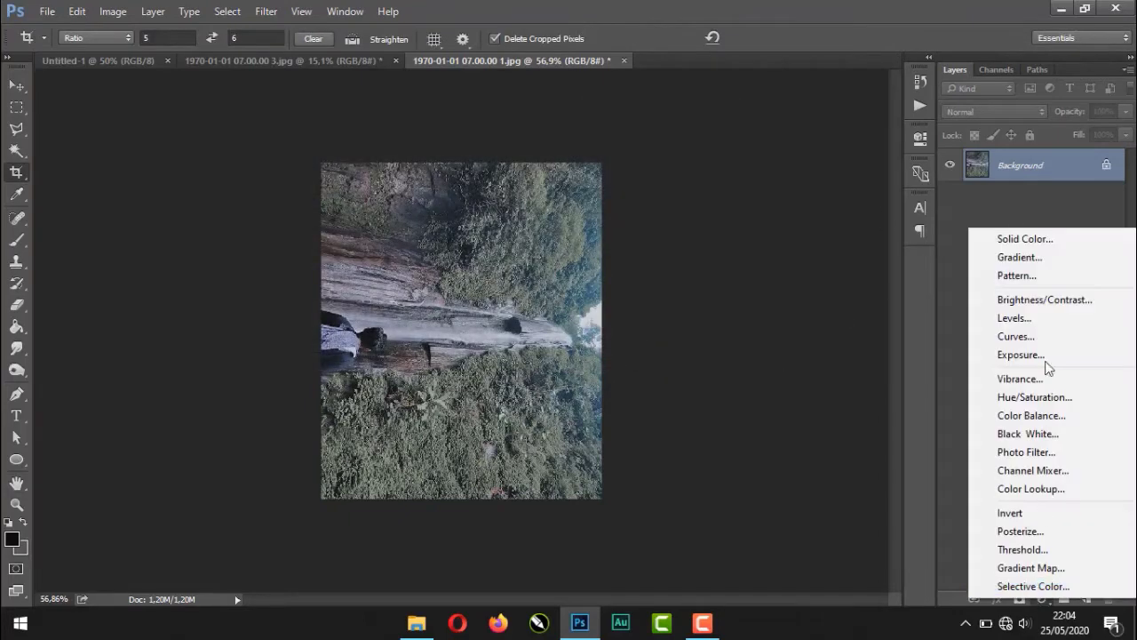
{"action": "left_click", "coordinate": [1024, 171]}
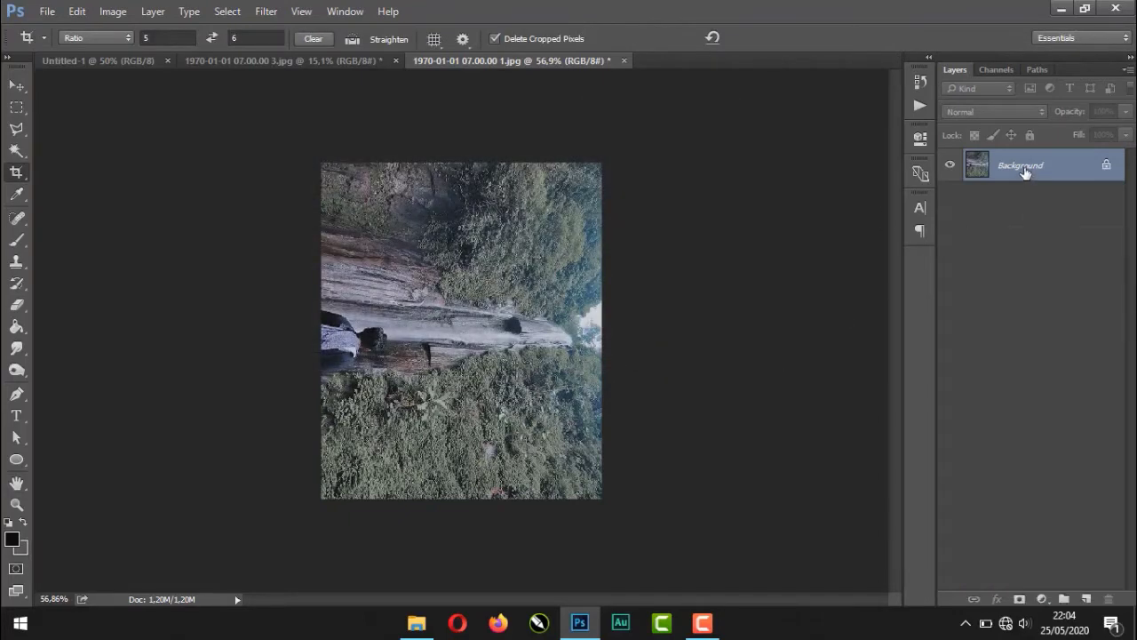
{"action": "key", "text": "ctrl+j"}
{"action": "left_click", "coordinate": [1014, 417]}
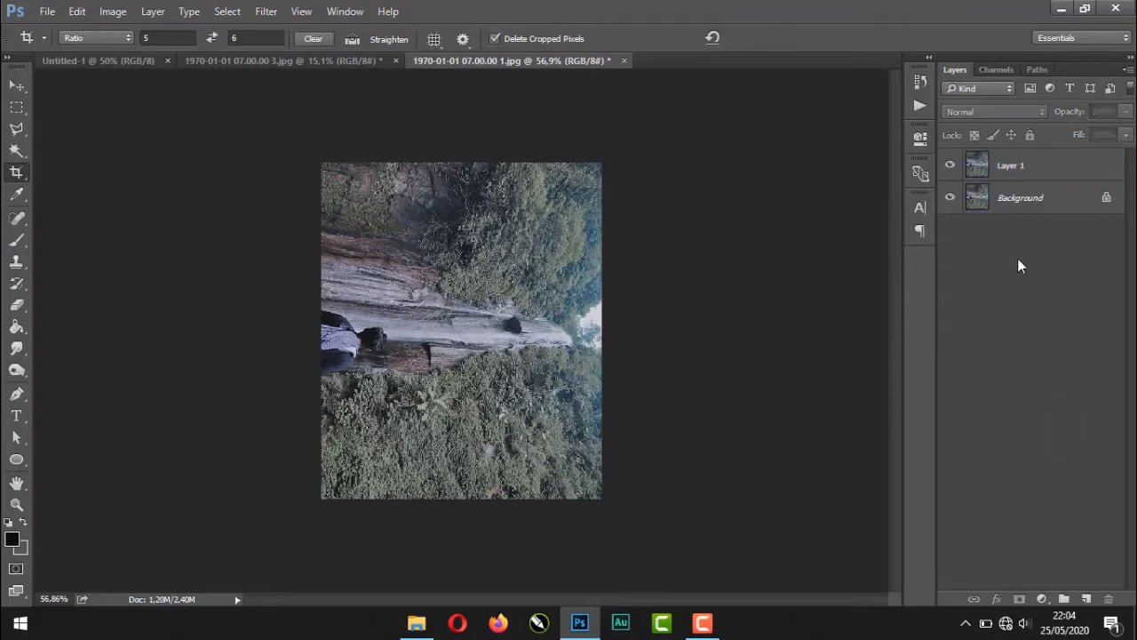
{"action": "left_click", "coordinate": [996, 176]}
{"action": "left_click", "coordinate": [920, 104]}
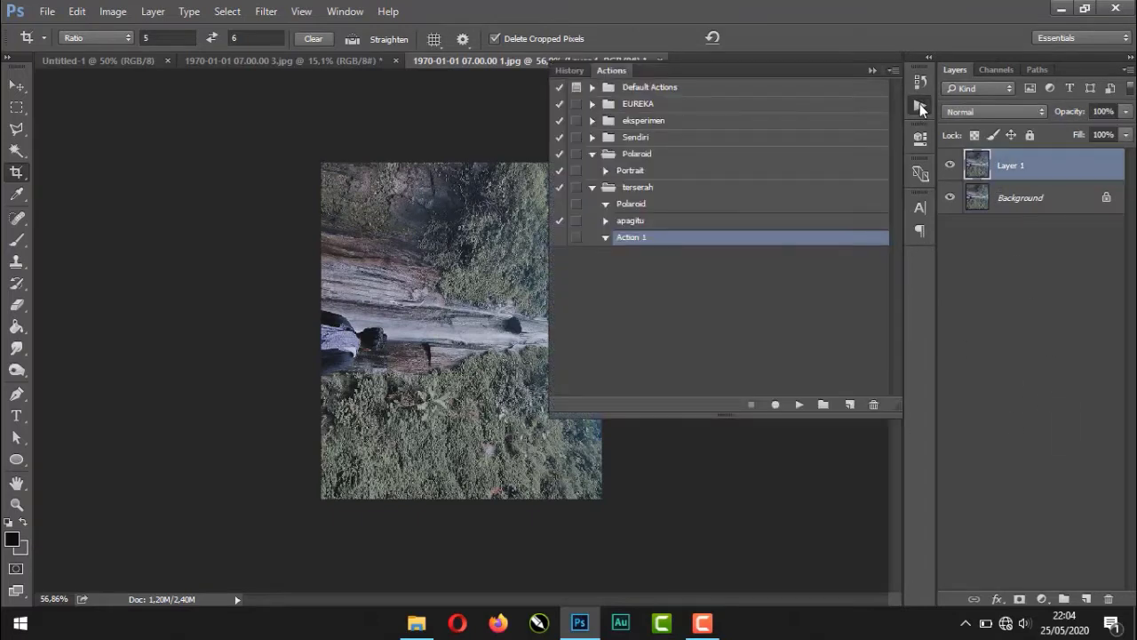
{"action": "key", "text": "Delete"}
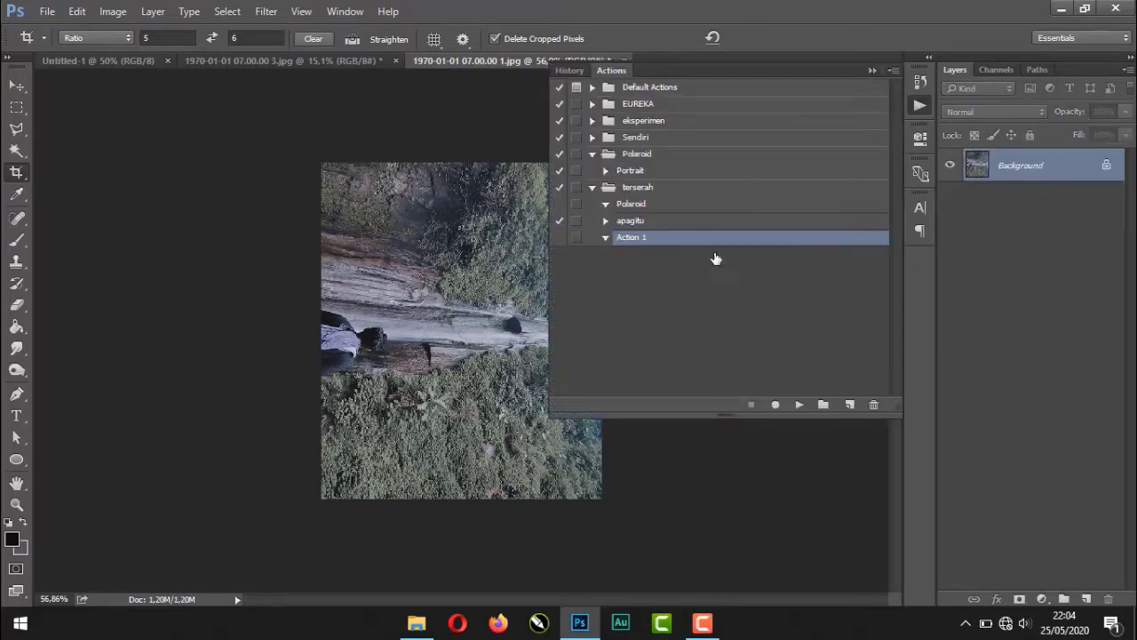
Step: Start recording into Action 1 and apply an image size of 5 × 6 cm at 300 pixels/inch
{"action": "left_click", "coordinate": [775, 406]}
{"action": "left_click", "coordinate": [872, 70]}
{"action": "key", "text": "ctrl+alt+i"}
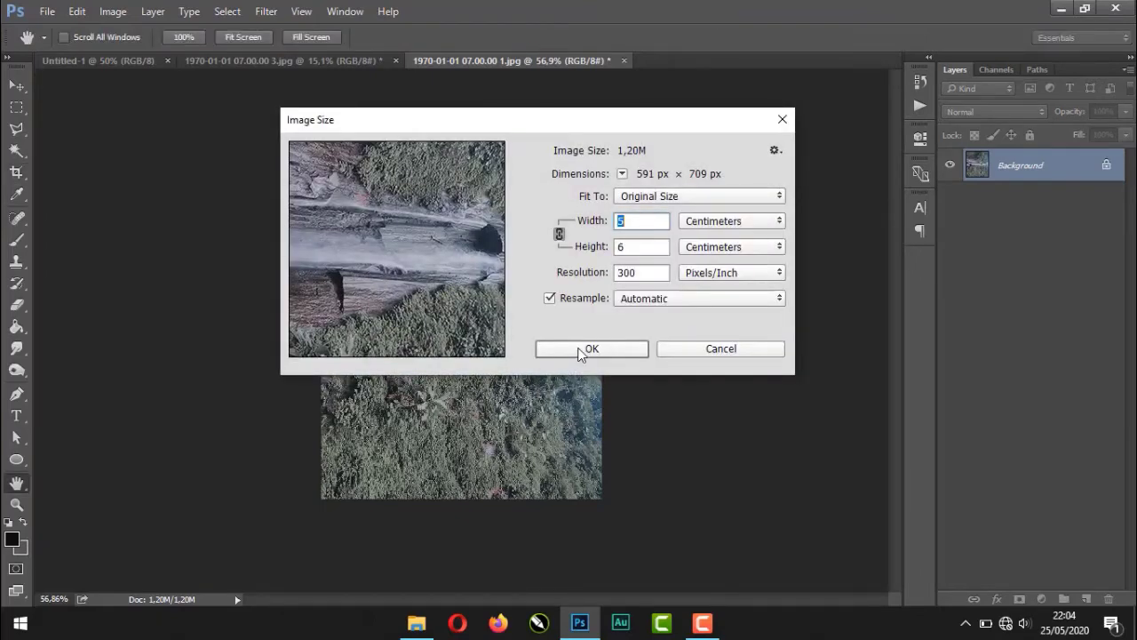
{"action": "left_click", "coordinate": [589, 348]}
{"action": "key", "text": "c"}
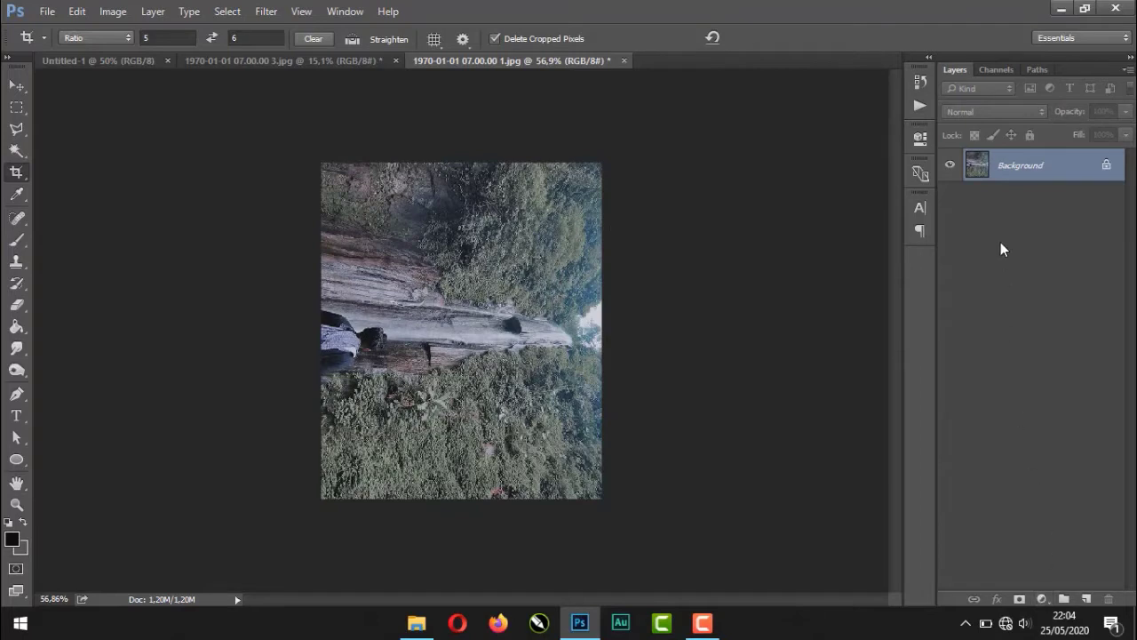
Step: Duplicate the background layer and add a white (ffffff) solid color fill layer above the copy
{"action": "key", "text": "ctrl+j"}
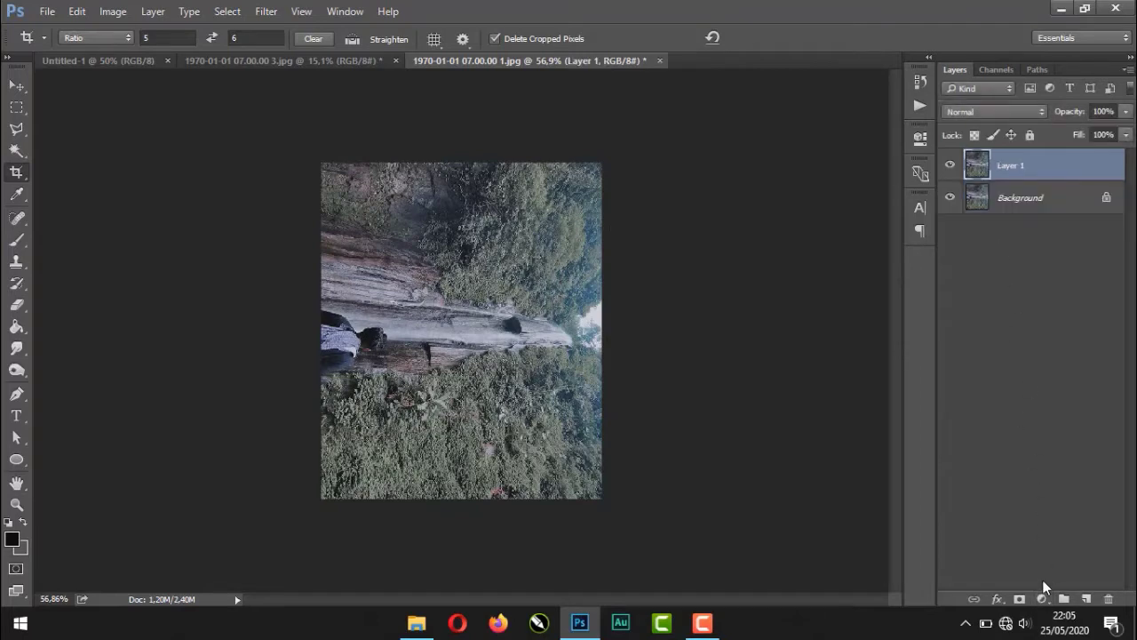
{"action": "left_click", "coordinate": [1042, 599]}
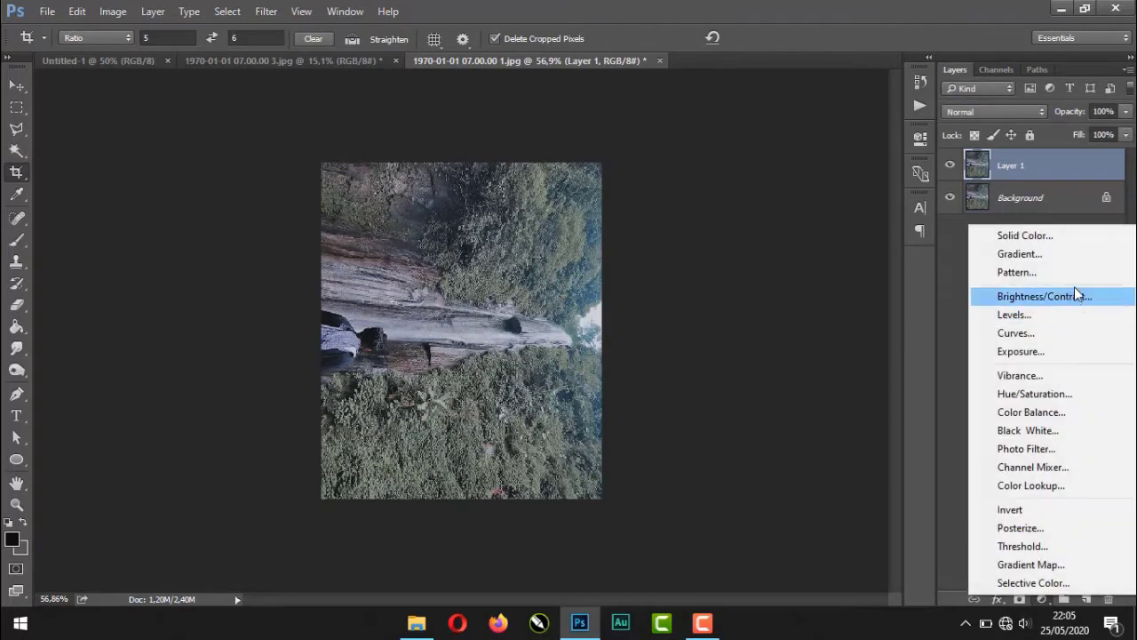
{"action": "left_click", "coordinate": [1073, 238]}
{"action": "type", "text": "ffffff"}
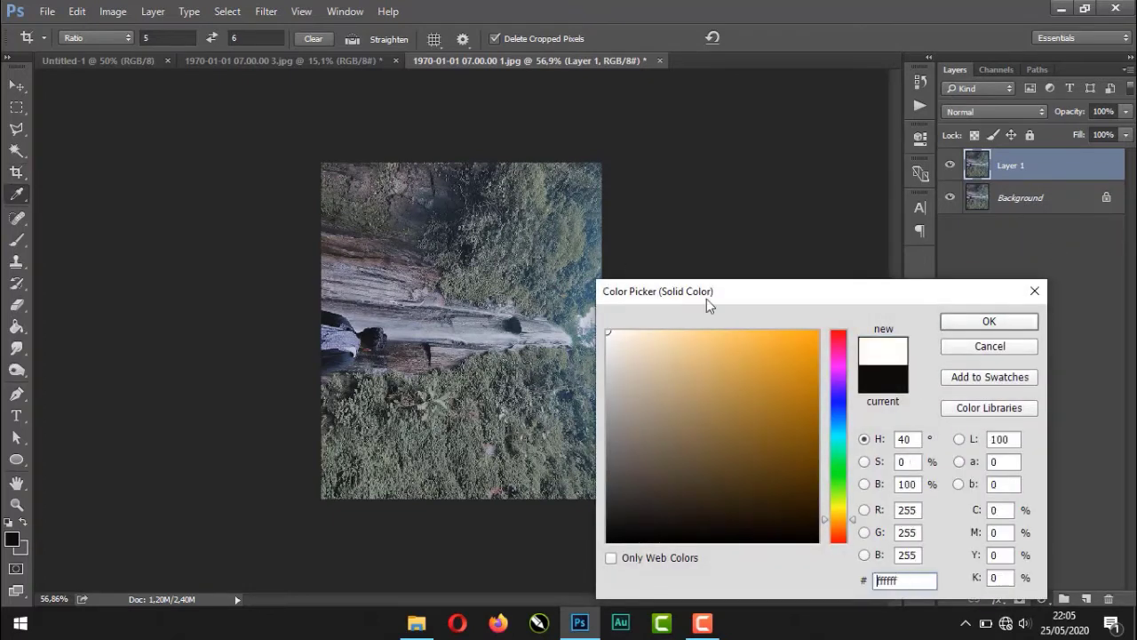
{"action": "left_click", "coordinate": [966, 320]}
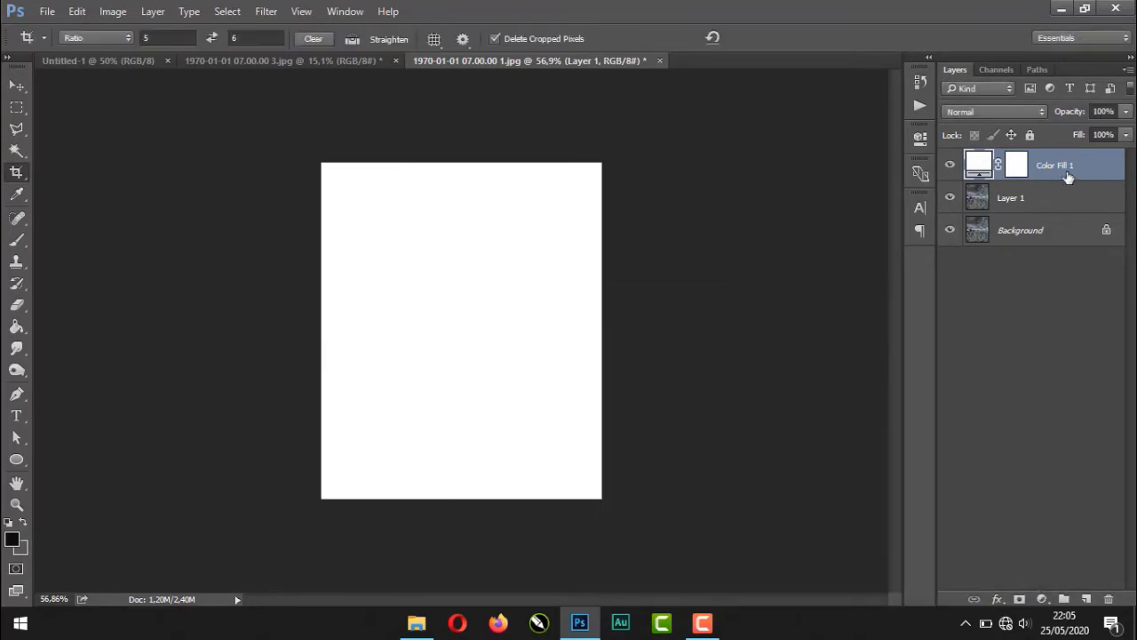
Step: Move the white color fill layer beneath the photo copy so it sits directly above the background
{"action": "left_click_drag", "start_coordinate": [1075, 175], "coordinate": [1075, 224]}
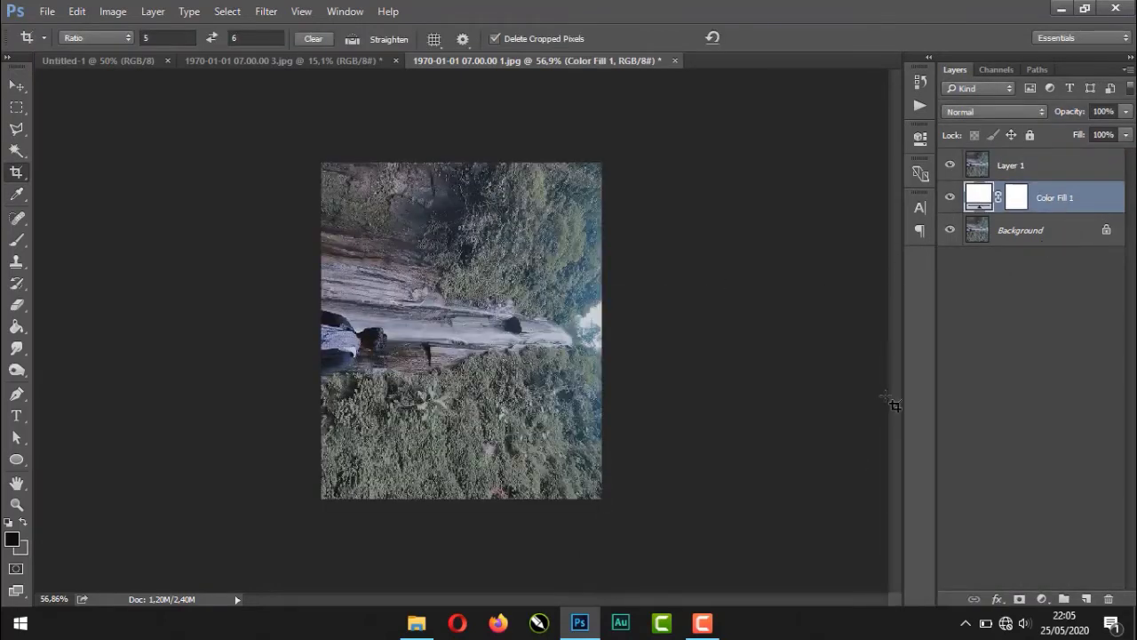
{"action": "key", "text": "v"}
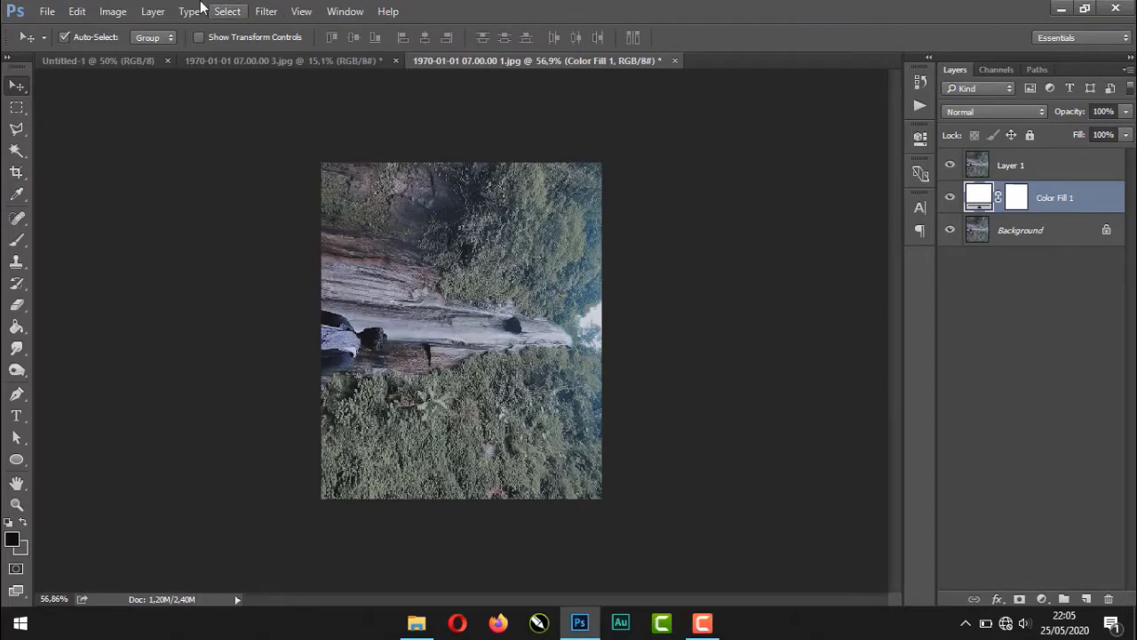
Step: Enlarge the canvas to 6 cm wide and increase its height to leave a white border around the photo
{"action": "left_click", "coordinate": [114, 13]}
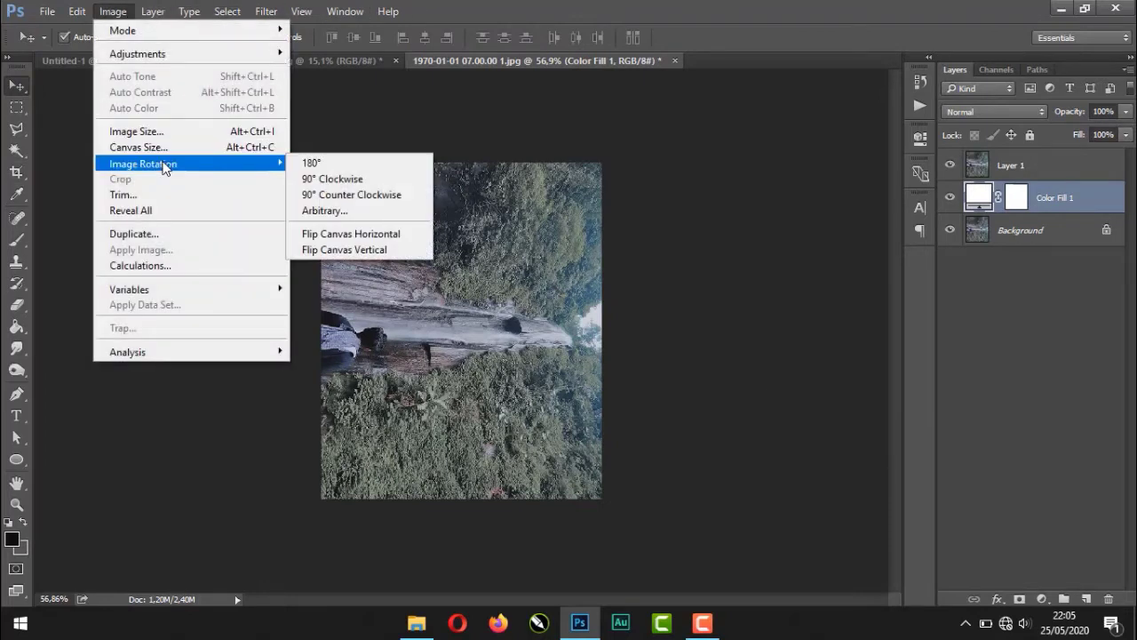
{"action": "left_click", "coordinate": [133, 11]}
{"action": "left_click", "coordinate": [85, 11]}
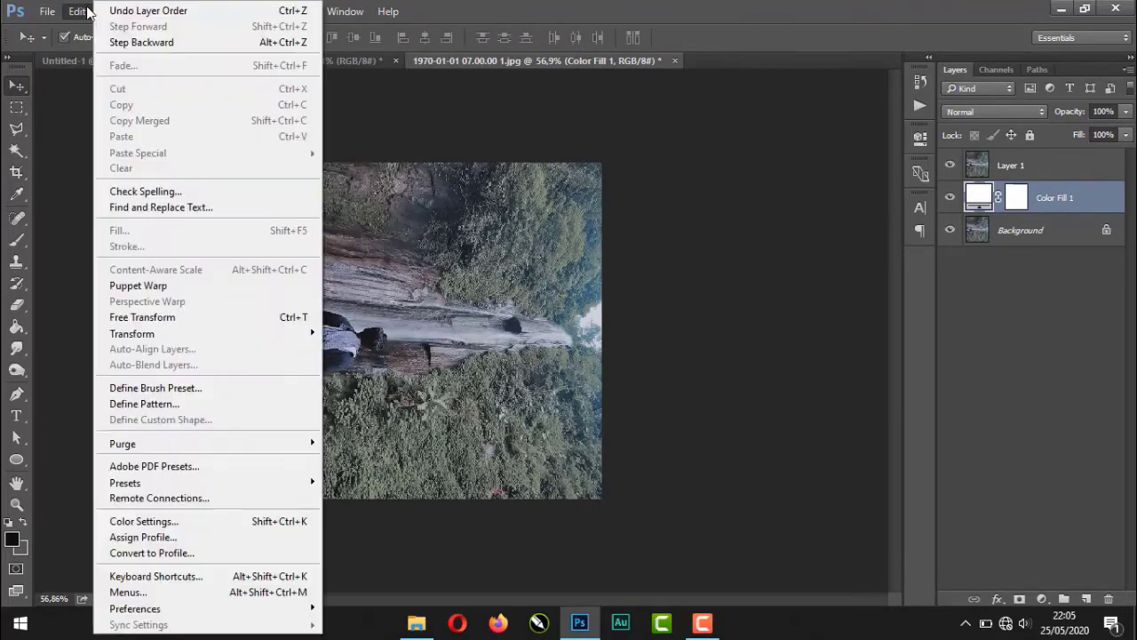
{"action": "left_click", "coordinate": [671, 7]}
{"action": "left_click", "coordinate": [151, 11]}
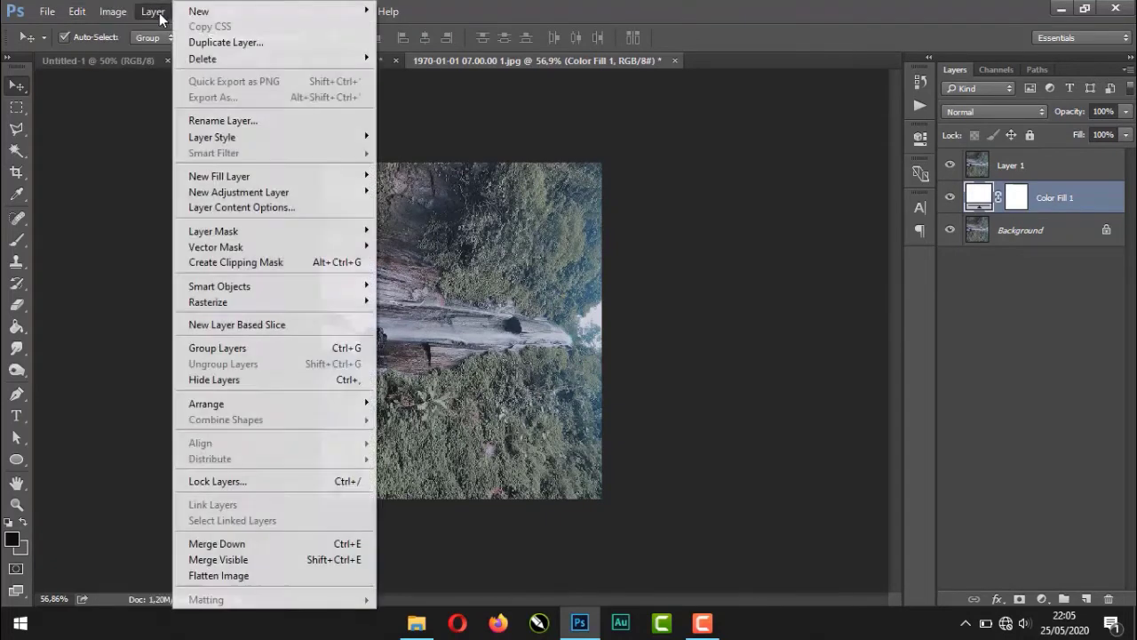
{"action": "mouse_move", "coordinate": [111, 12]}
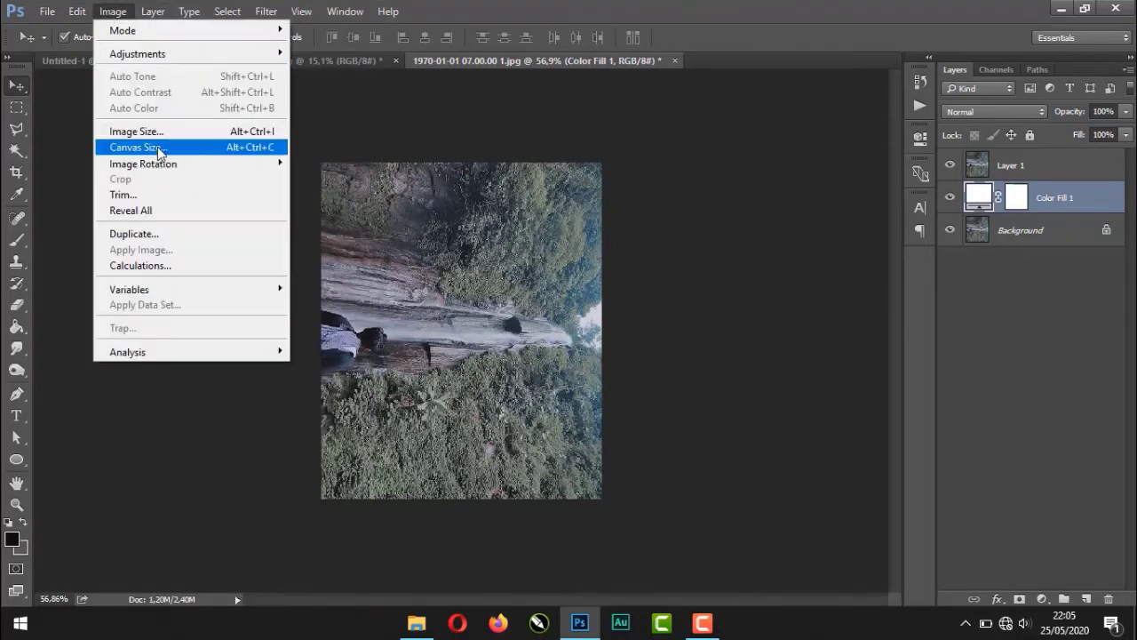
{"action": "left_click", "coordinate": [158, 148]}
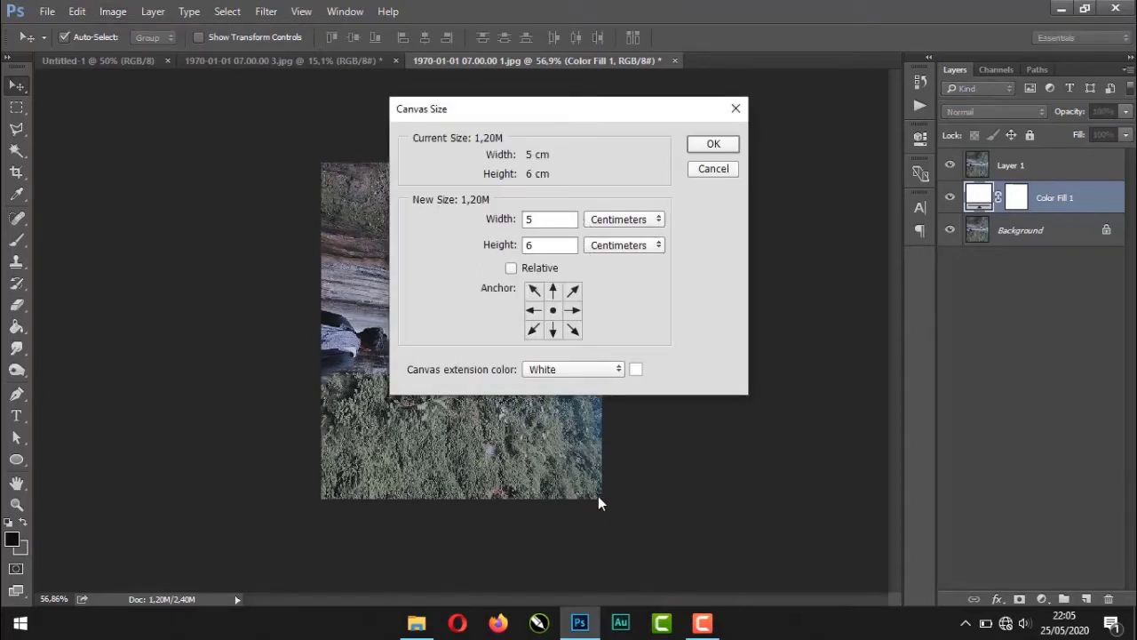
{"action": "double_click", "coordinate": [530, 219]}
{"action": "type", "text": "6"}
{"action": "key", "text": "Tab"}
{"action": "left_click", "coordinate": [717, 146]}
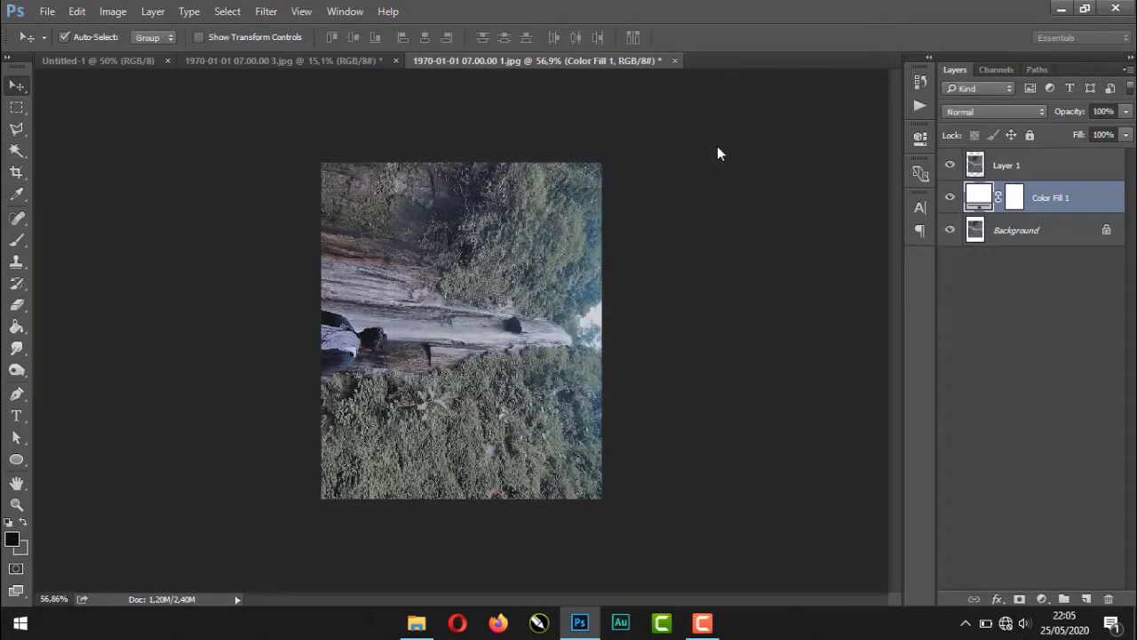
Step: Move the photo layer up on the white canvas to leave a wider border below it
{"action": "scroll", "coordinate": [522, 314], "scroll_direction": "down", "scroll_amount": 3}
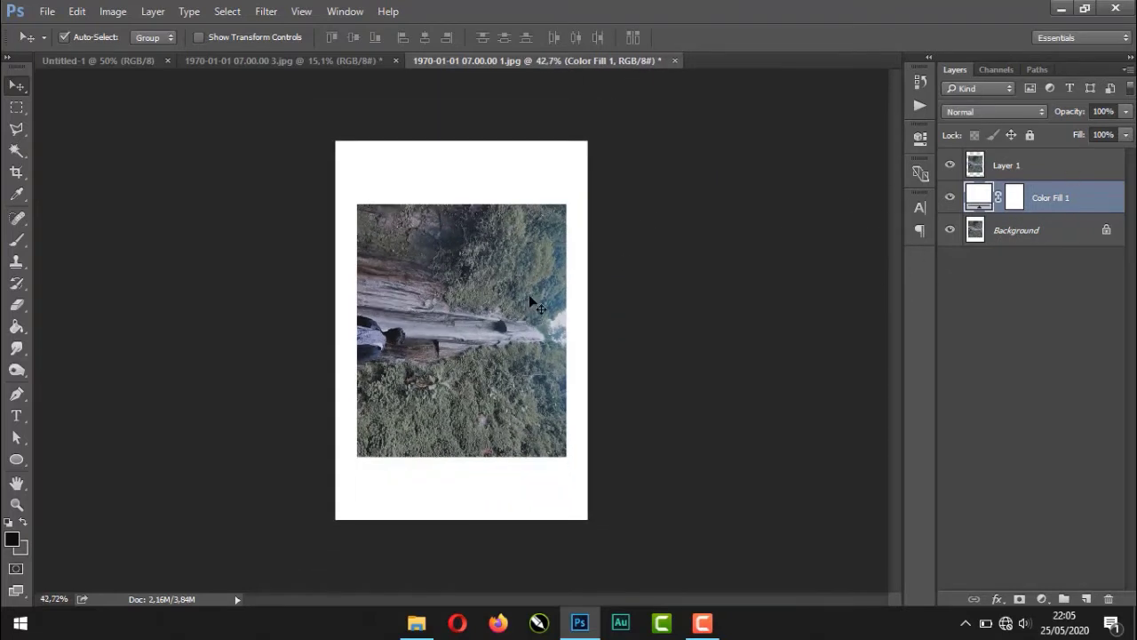
{"action": "mouse_move", "coordinate": [511, 320]}
{"action": "left_mouse_down"}
{"action": "mouse_move", "coordinate": [510, 309]}
{"action": "mouse_move", "coordinate": [511, 325]}
{"action": "left_mouse_up"}
{"action": "left_click", "coordinate": [511, 325], "text": "shift"}
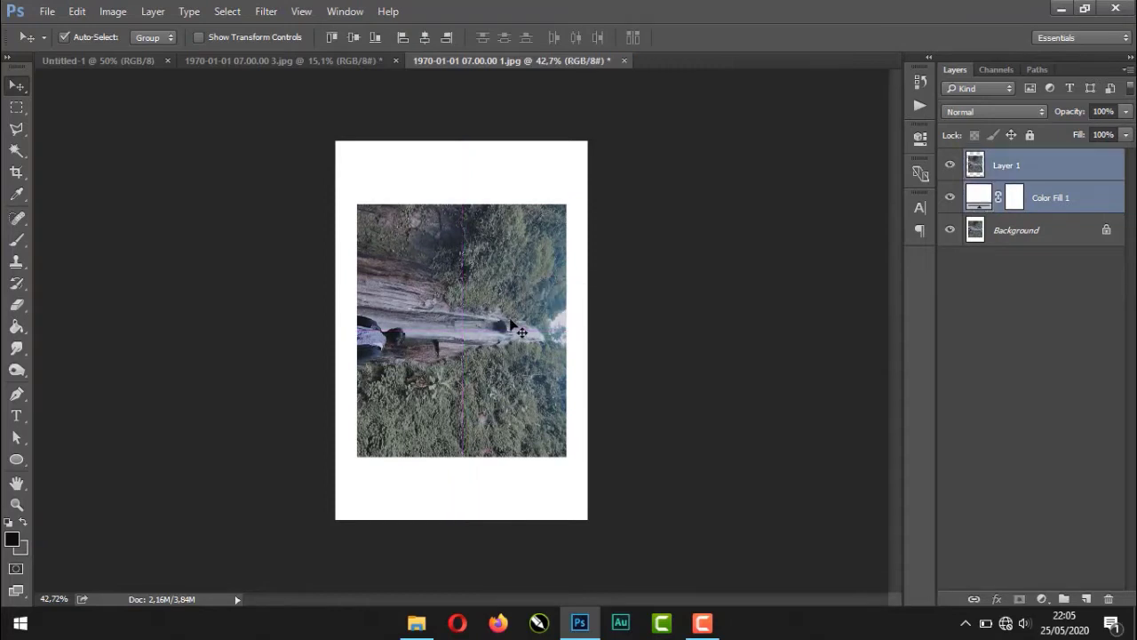
{"action": "left_click_drag", "start_coordinate": [512, 327], "coordinate": [526, 307]}
{"action": "left_click", "coordinate": [526, 308], "text": "shift"}
{"action": "left_click", "coordinate": [684, 357]}
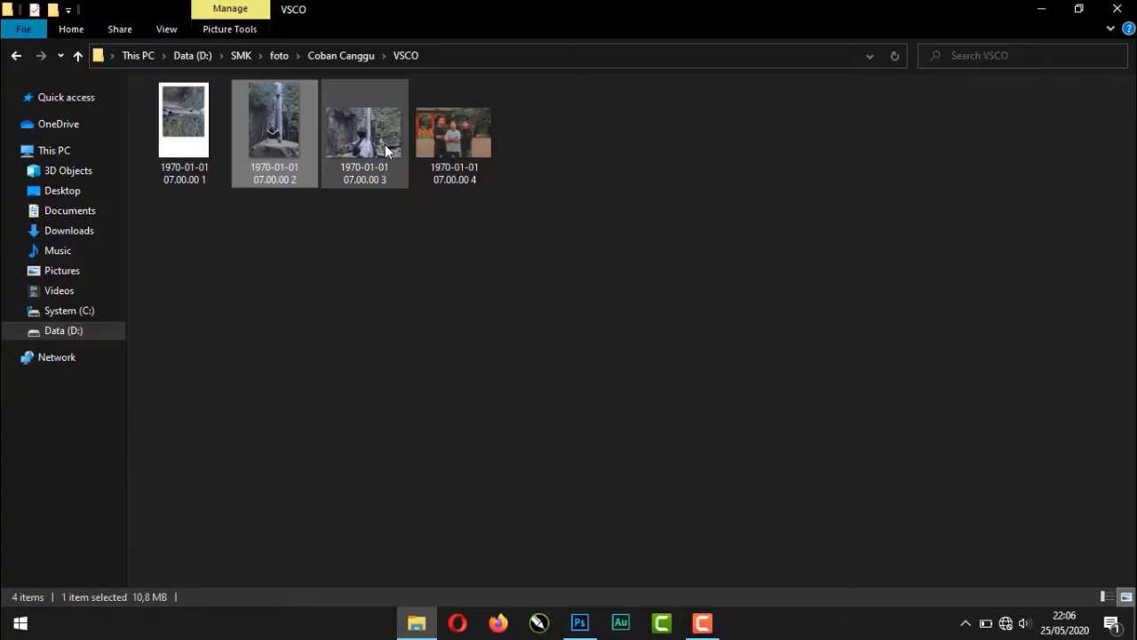
Step: Select photos 1970-01-01 07.00.00 2 and 1970-01-01 07.00.00 3 in the VSCO folder and open both in Photoshop
{"action": "left_click", "coordinate": [385, 151], "text": "ctrl"}
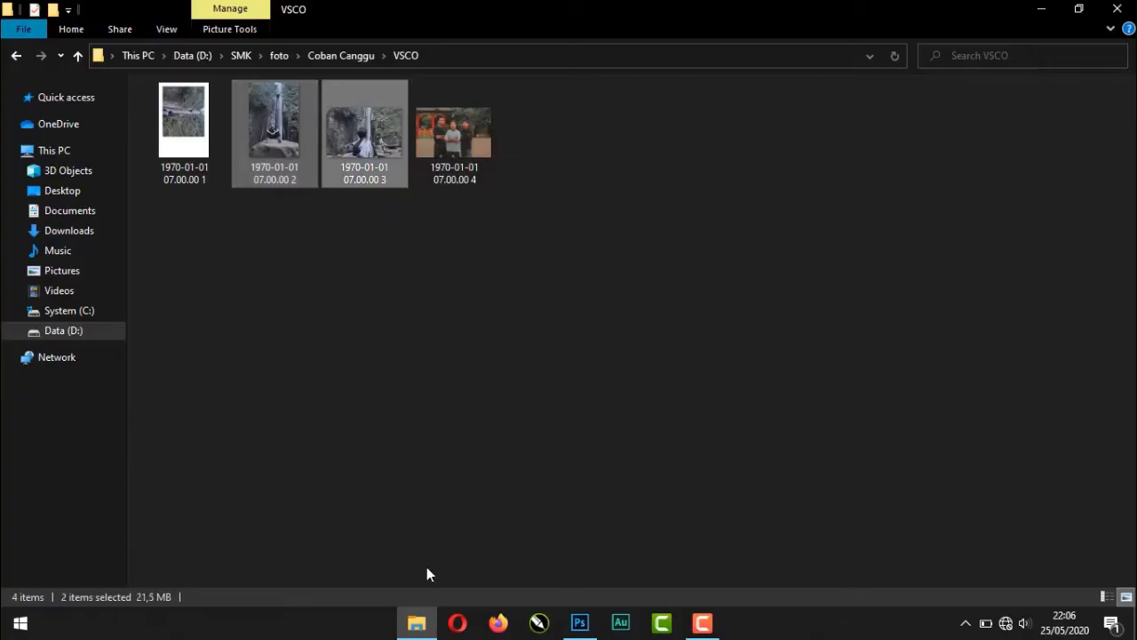
{"action": "left_click", "coordinate": [580, 622]}
{"action": "left_click", "coordinate": [920, 106]}
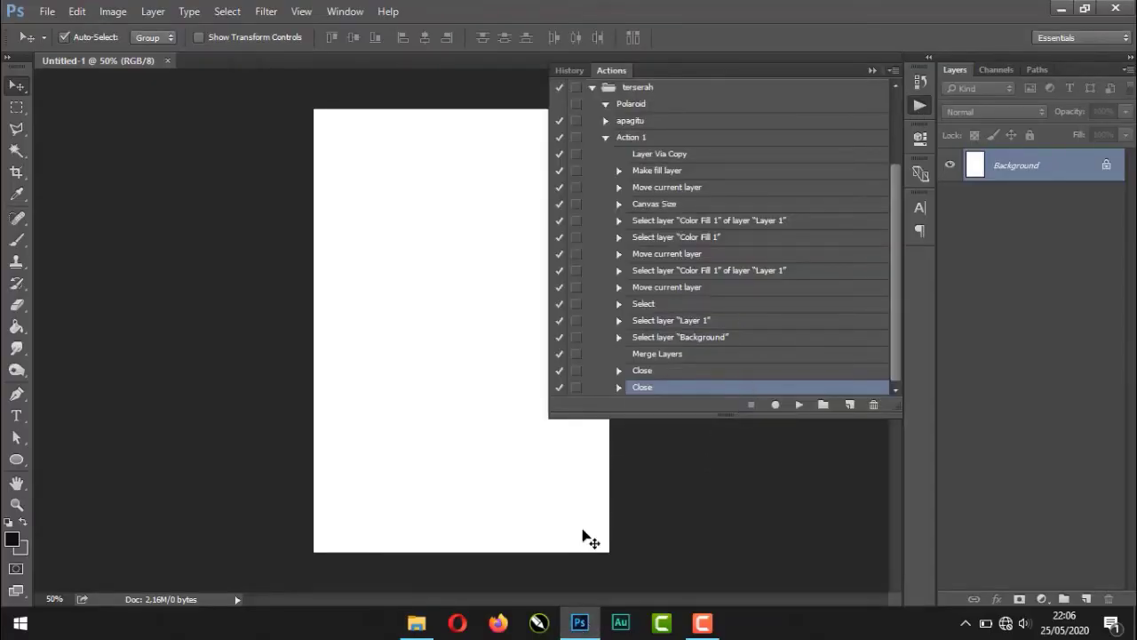
{"action": "left_click", "coordinate": [416, 623]}
{"action": "left_click_drag", "start_coordinate": [375, 155], "coordinate": [487, 64]}
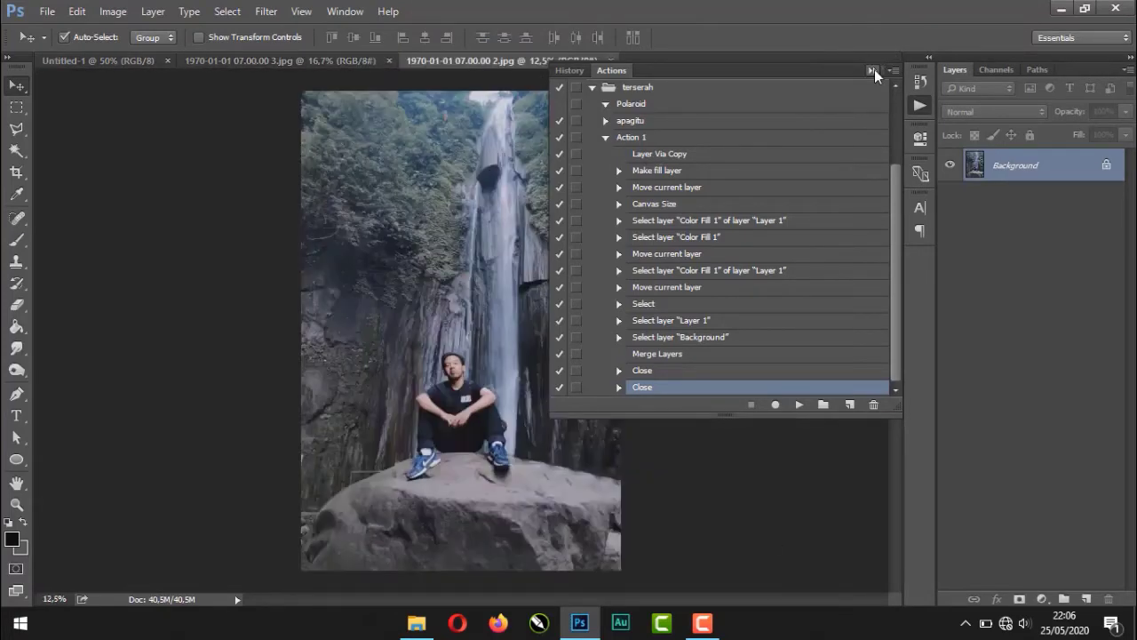
Step: Crop photo 1970-01-01 07.00.00 2 to the 5:6 ratio
{"action": "left_click", "coordinate": [874, 70]}
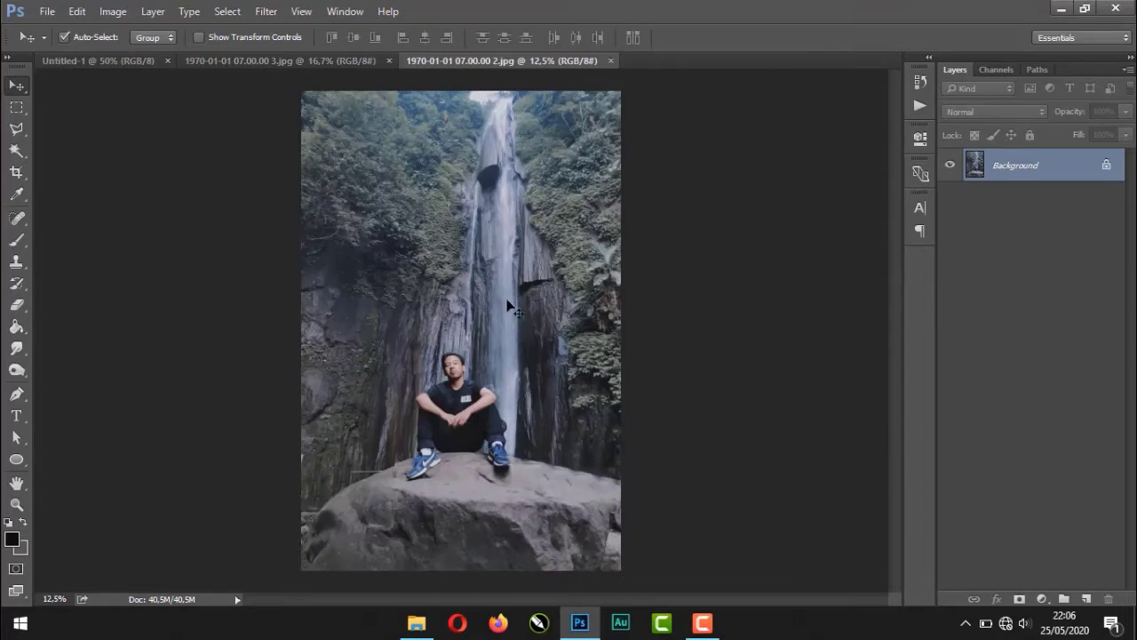
{"action": "key", "text": "c"}
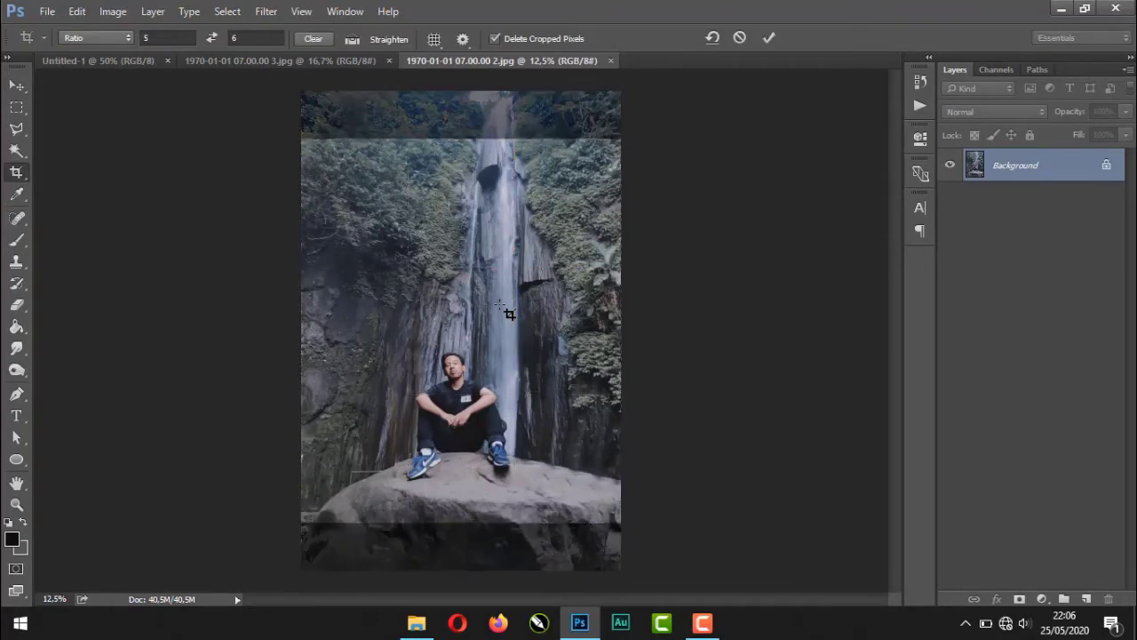
{"action": "key", "text": "Return"}
Step: Review the Make fill layer settings in Action 1 and start recording after its Layer Via Copy step
{"action": "left_click", "coordinate": [916, 106]}
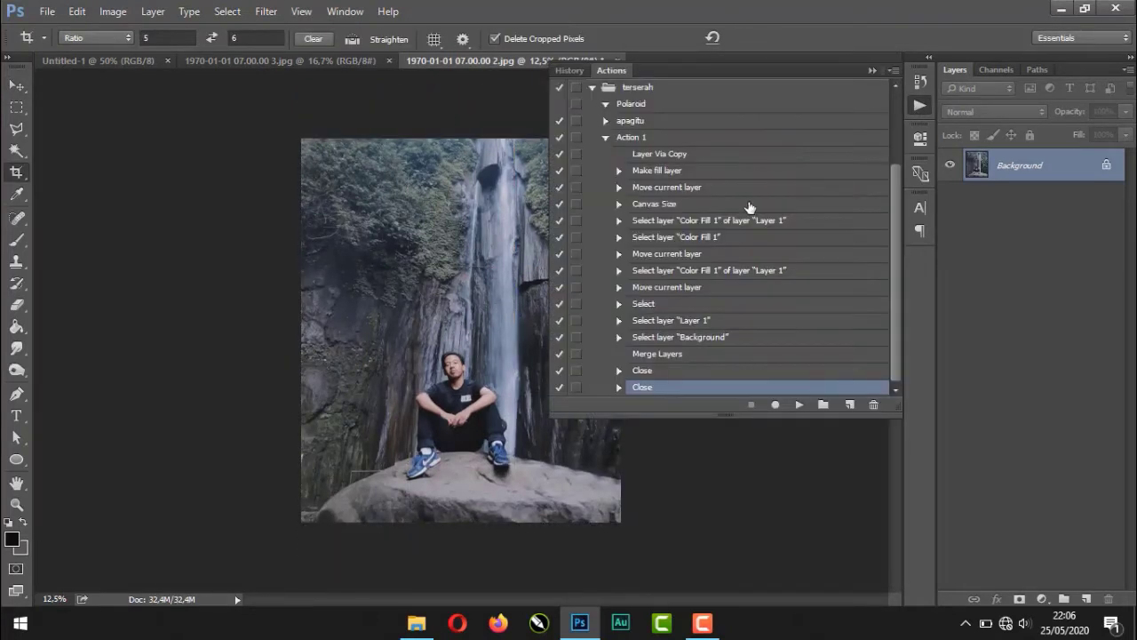
{"action": "left_click", "coordinate": [681, 154]}
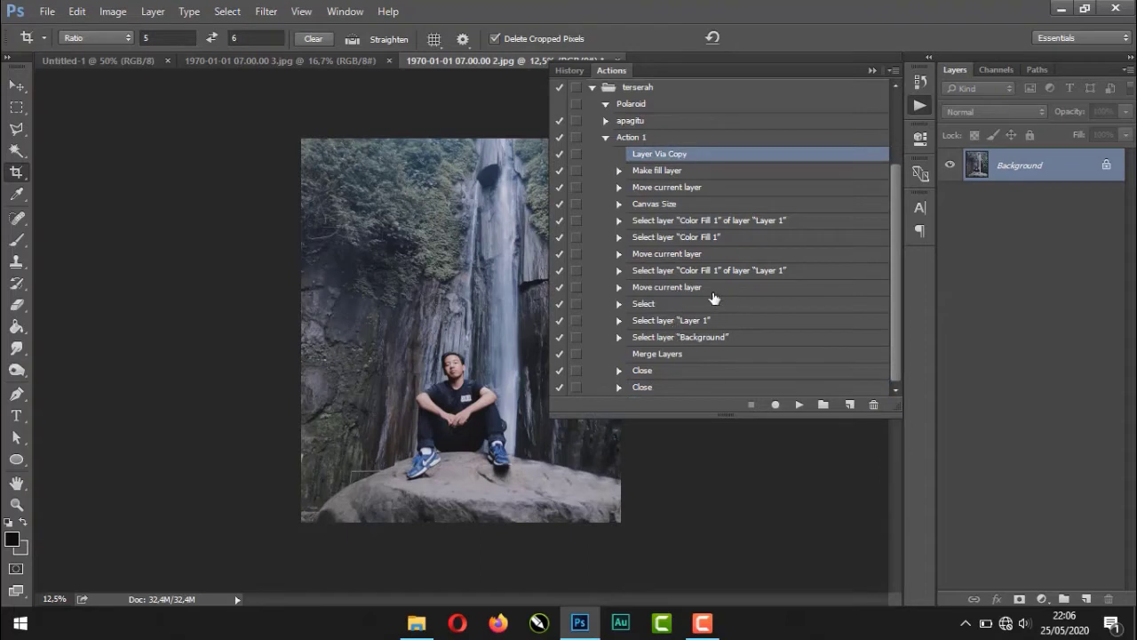
{"action": "scroll", "coordinate": [715, 298], "scroll_direction": "up", "scroll_amount": 1}
{"action": "scroll", "coordinate": [715, 298], "scroll_direction": "up", "scroll_amount": 1}
{"action": "left_click", "coordinate": [619, 205]}
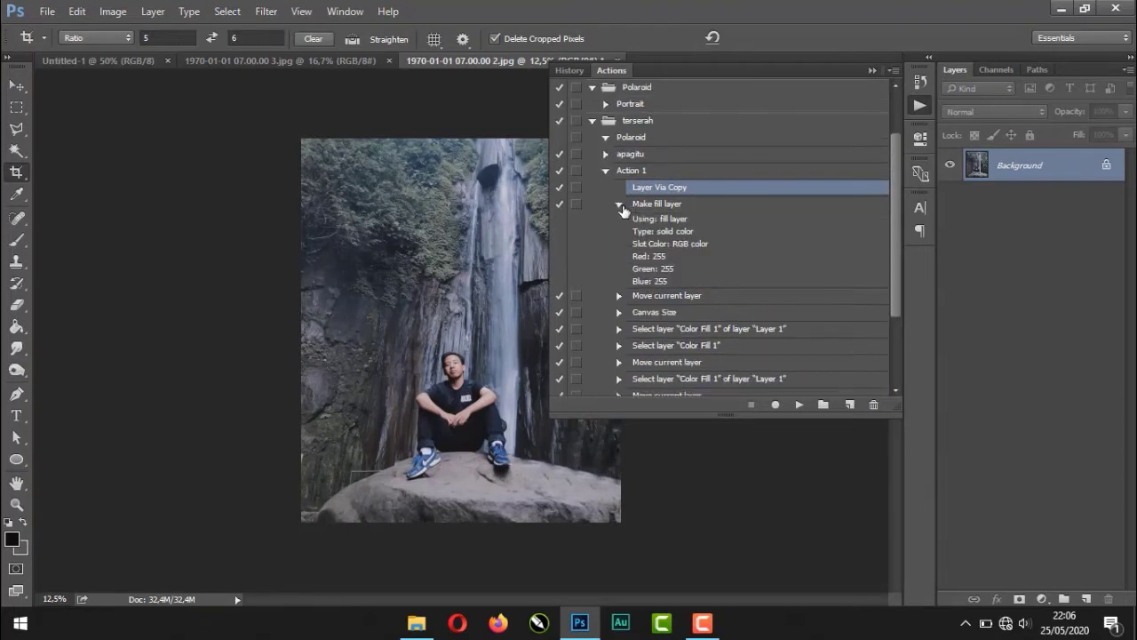
{"action": "left_click", "coordinate": [619, 204]}
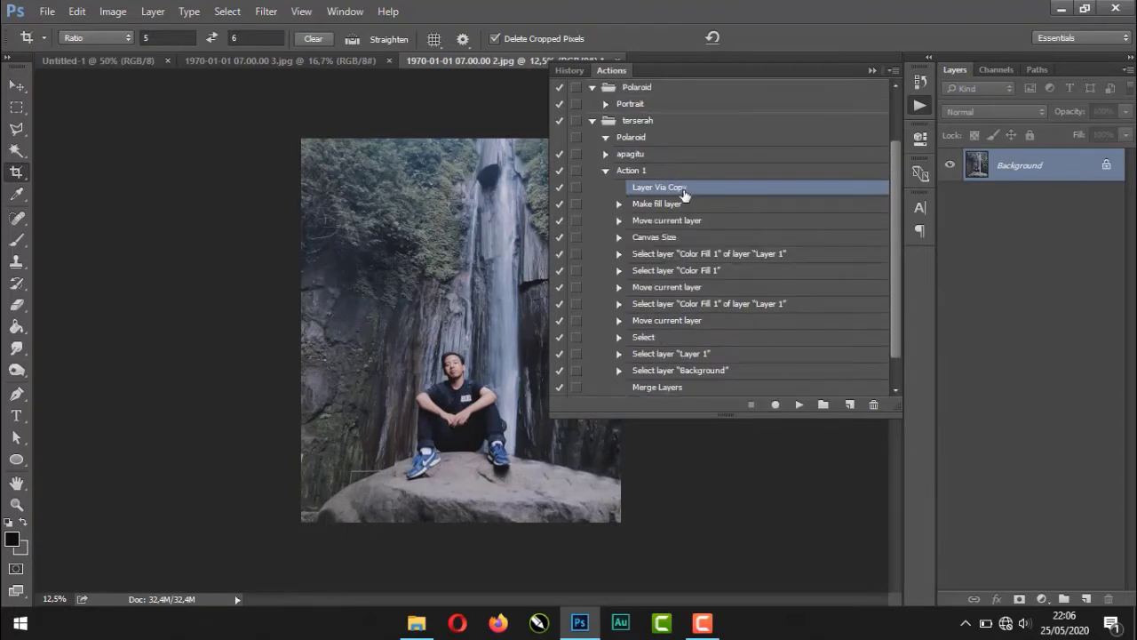
{"action": "left_click", "coordinate": [774, 405]}
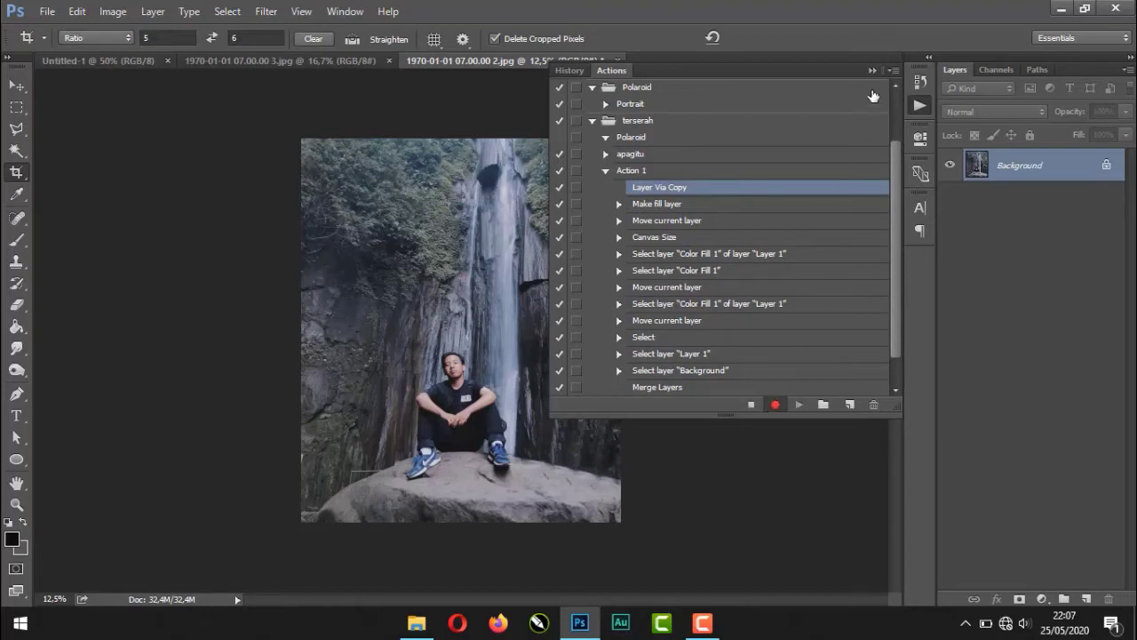
{"action": "left_click", "coordinate": [919, 106]}
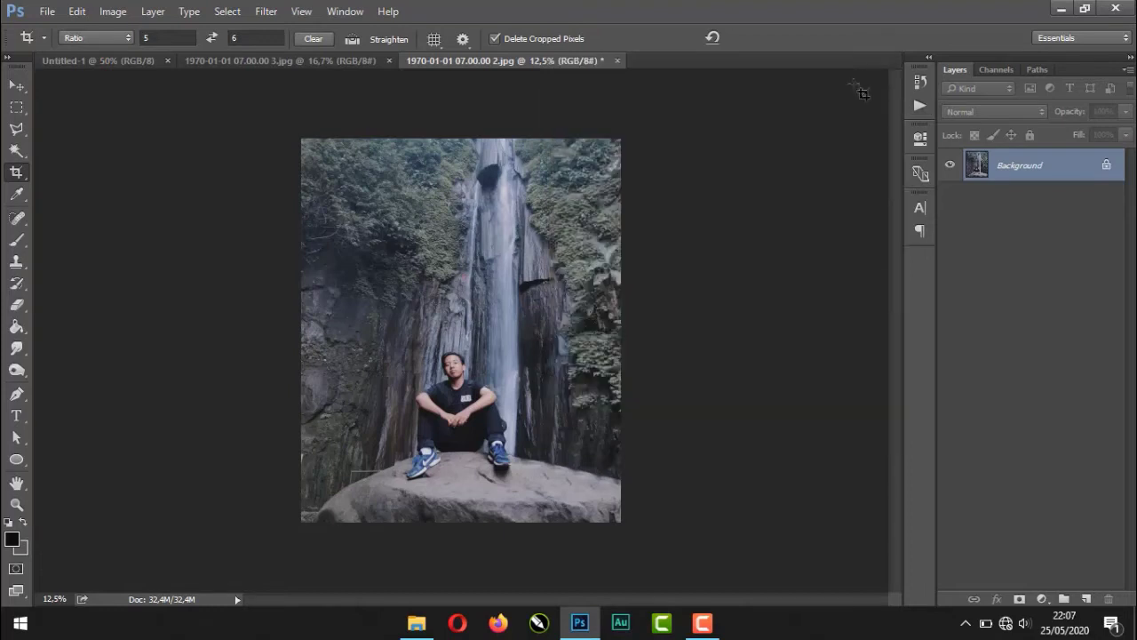
{"action": "left_click", "coordinate": [916, 108]}
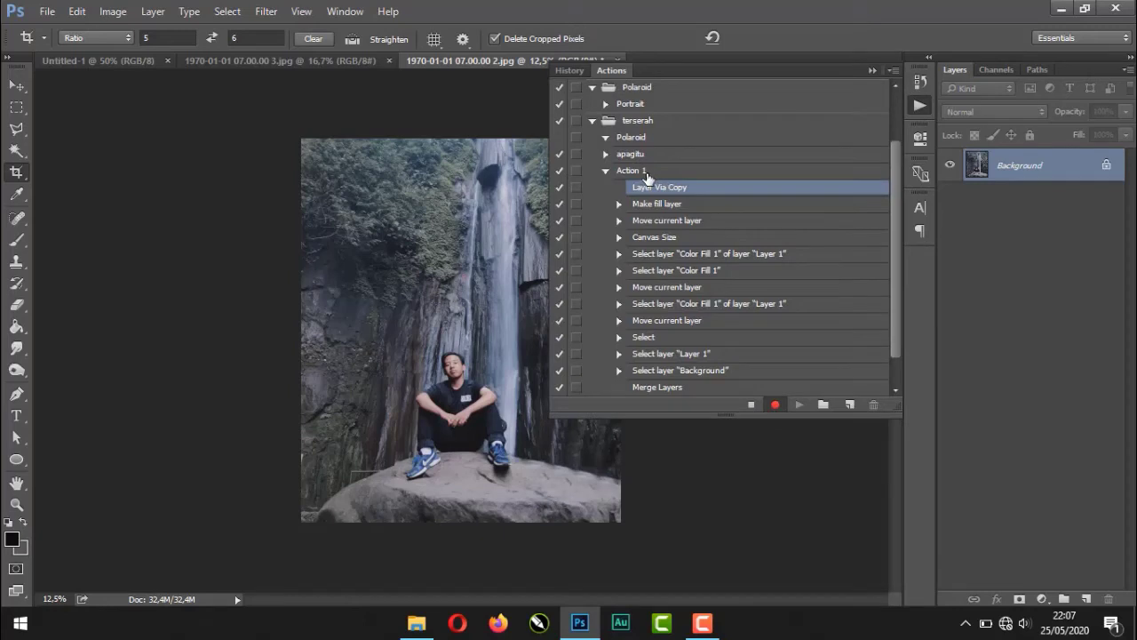
{"action": "left_click", "coordinate": [645, 173]}
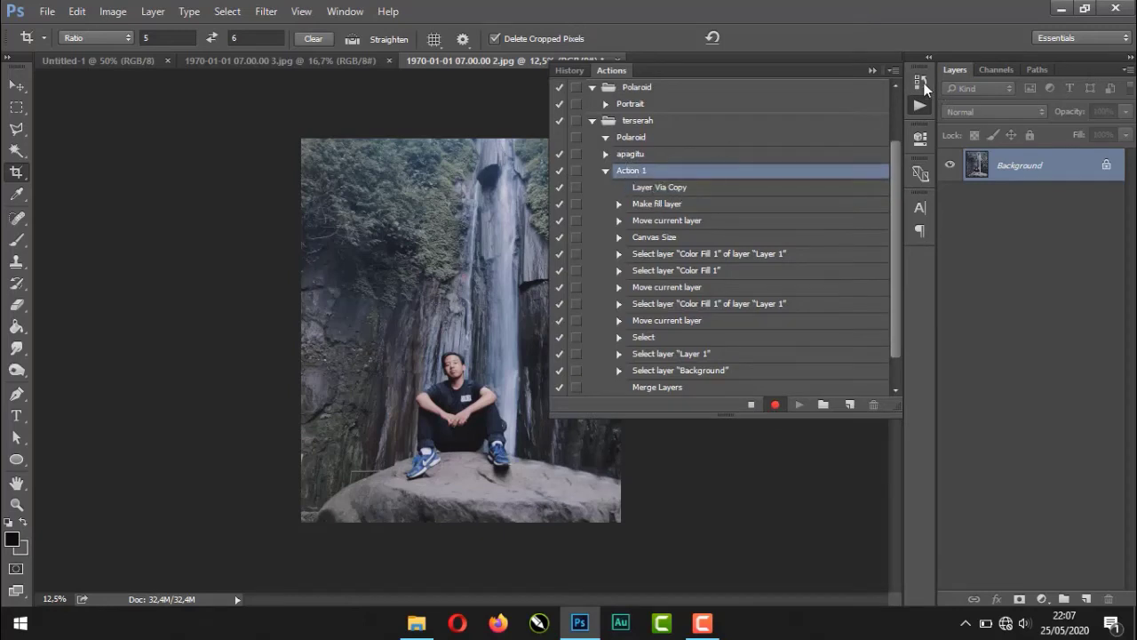
{"action": "left_click", "coordinate": [871, 71]}
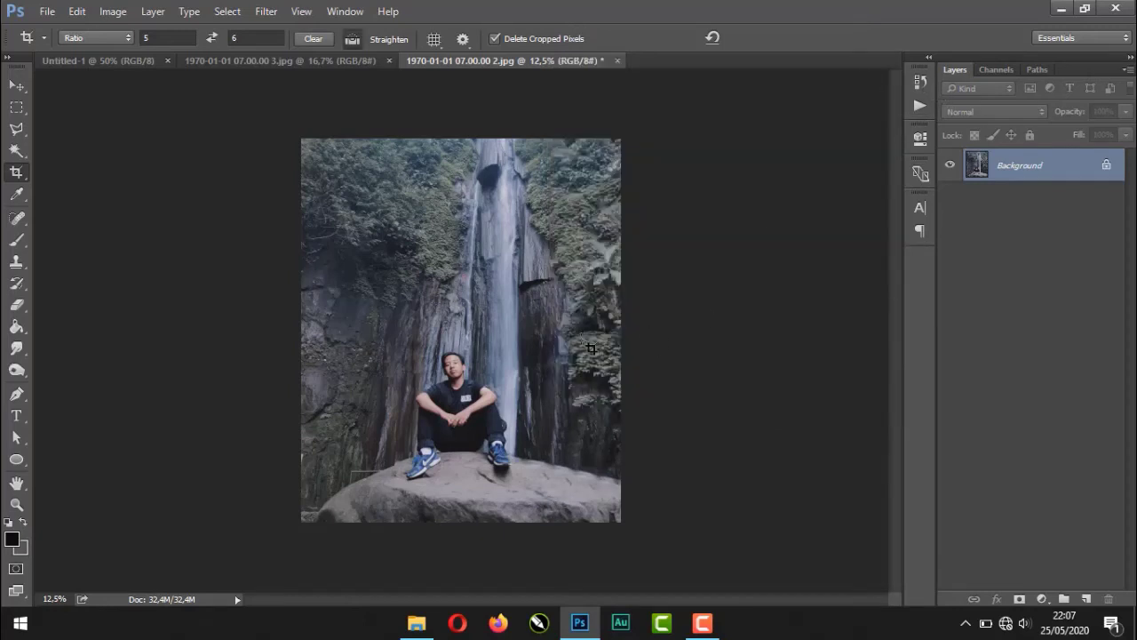
Step: Record an Image Size step that sets the photo's width to 5 cm at 300 pixels/inch
{"action": "key", "text": "ctrl+alt+i"}
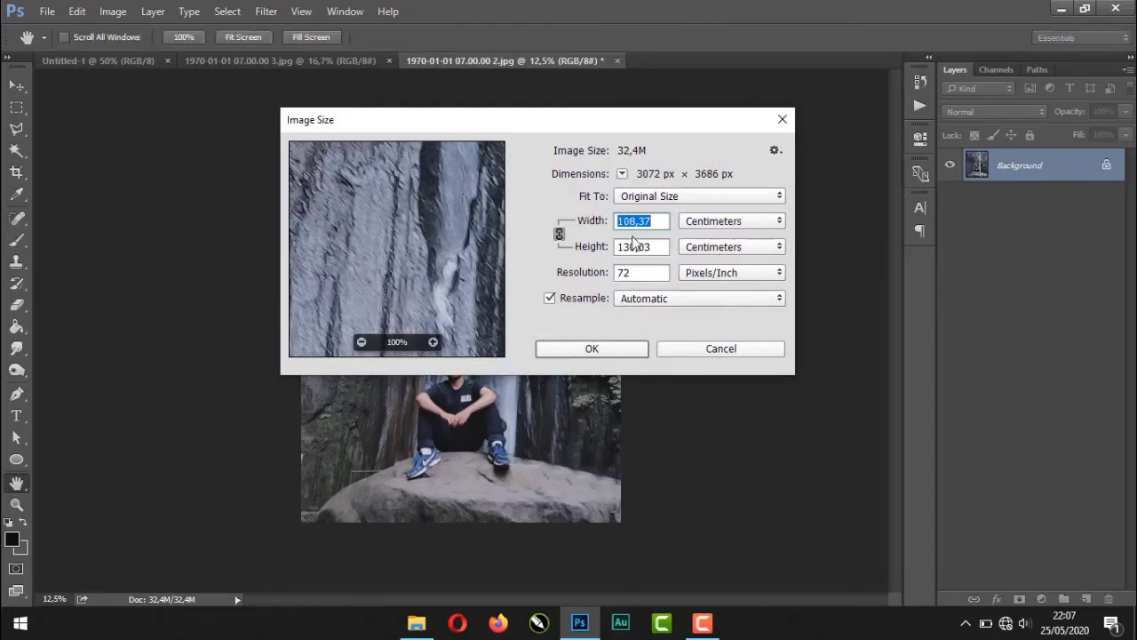
{"action": "type", "text": "5"}
{"action": "type", "text": "300"}
{"action": "key", "text": "Escape"}
{"action": "key", "text": "c"}
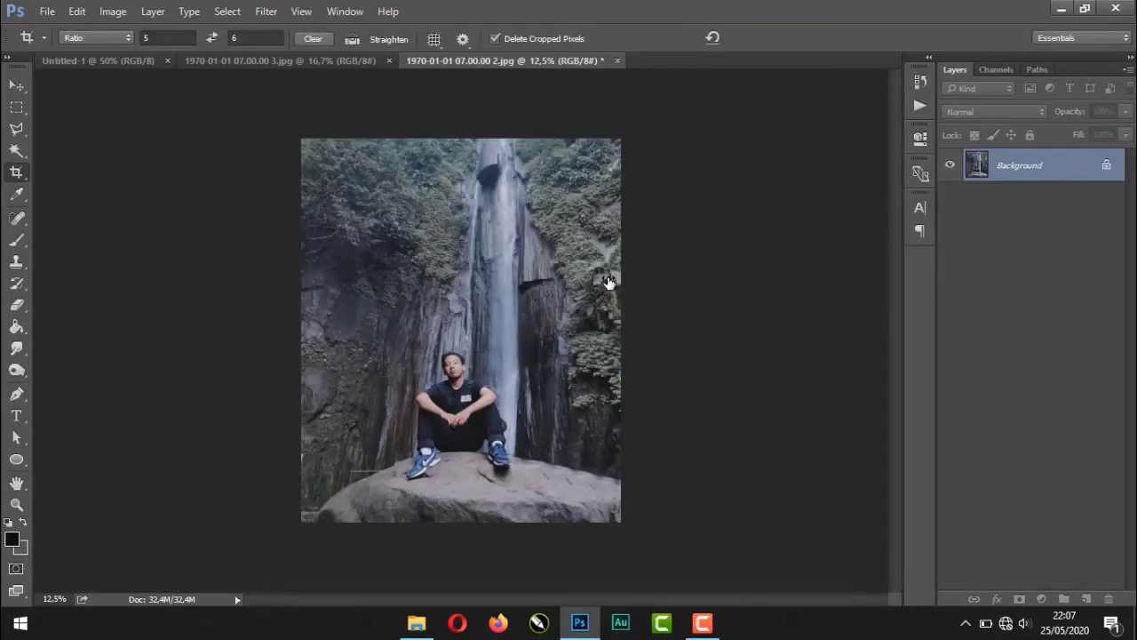
{"action": "left_click", "coordinate": [919, 105]}
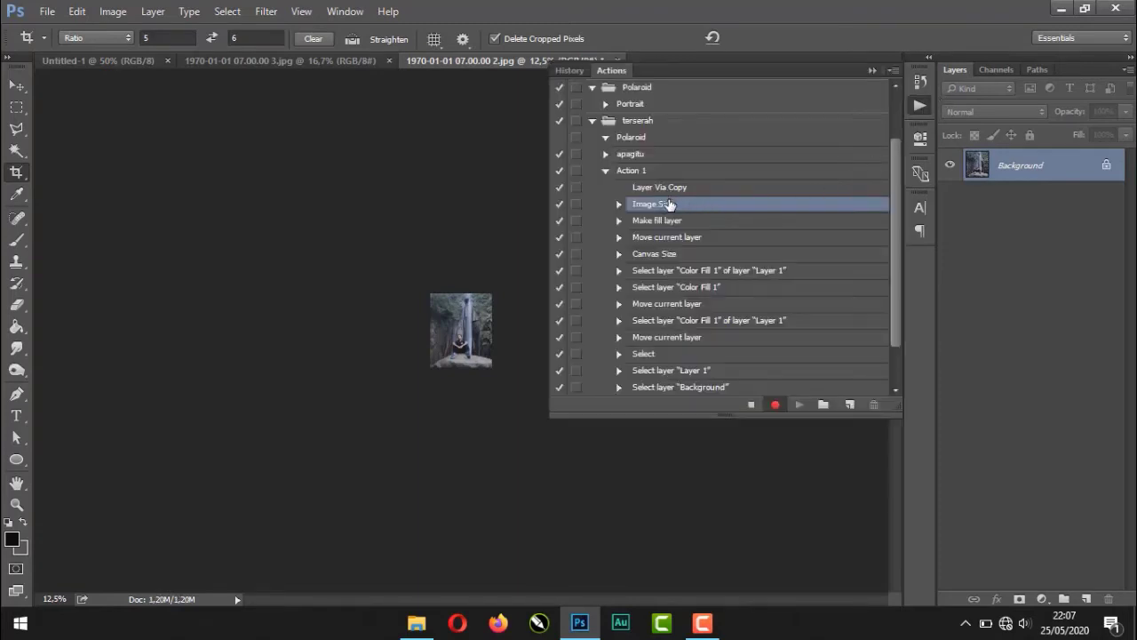
{"action": "left_click", "coordinate": [873, 71]}
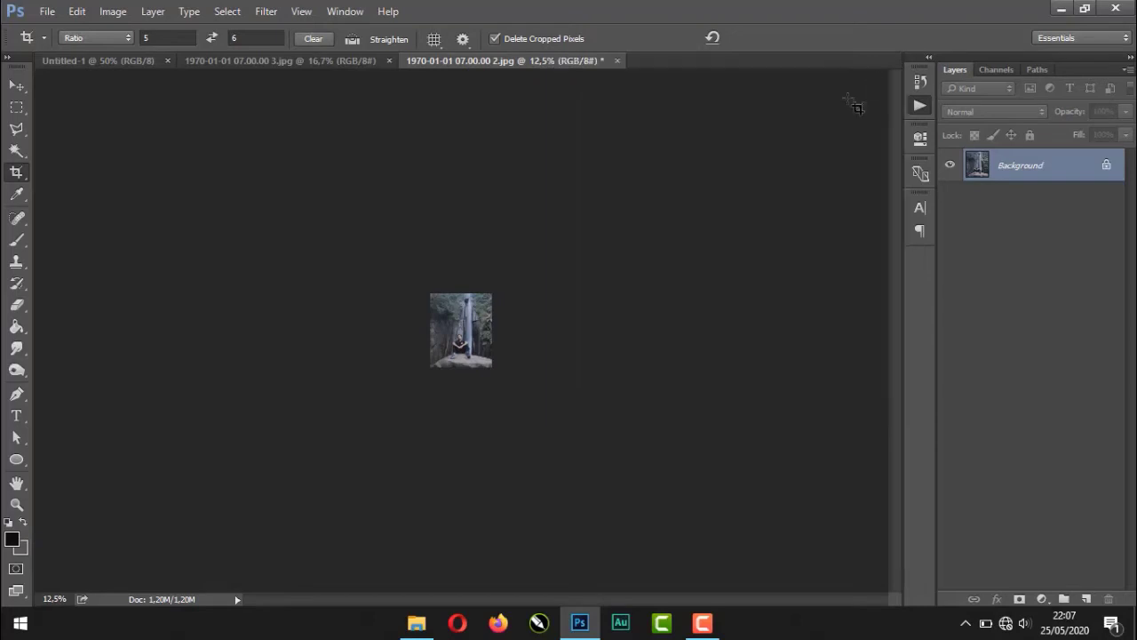
Step: Stop recording the action and select the Layer Via Copy step of Action 1
{"action": "scroll", "coordinate": [500, 312], "scroll_direction": "up", "scroll_amount": 4}
{"action": "key", "text": "v"}
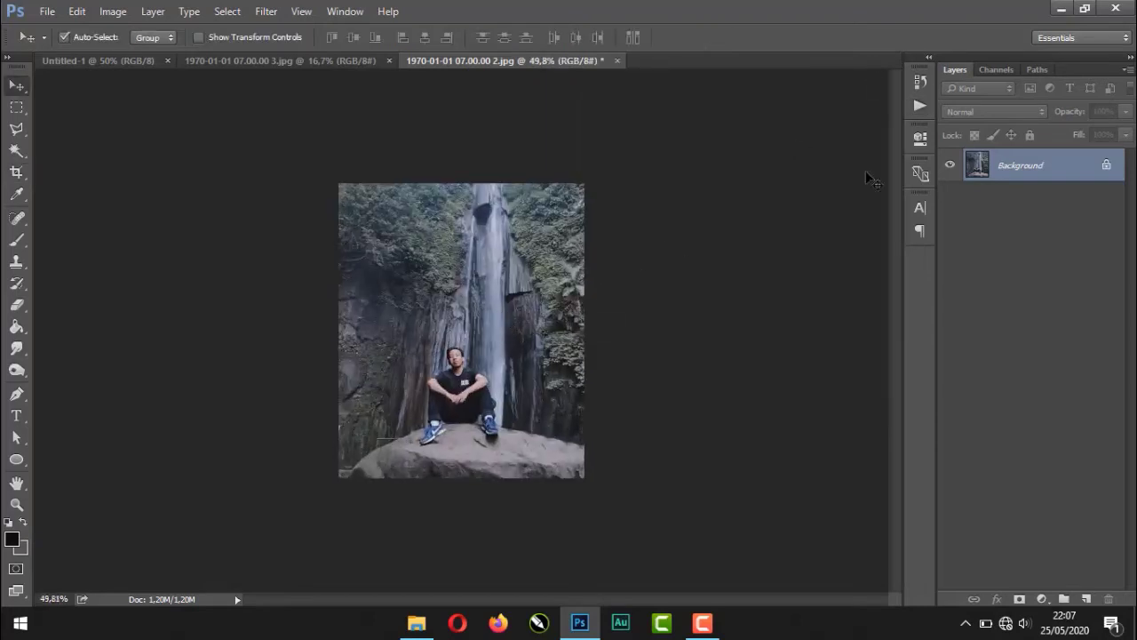
{"action": "left_click", "coordinate": [921, 104]}
{"action": "left_click", "coordinate": [752, 406]}
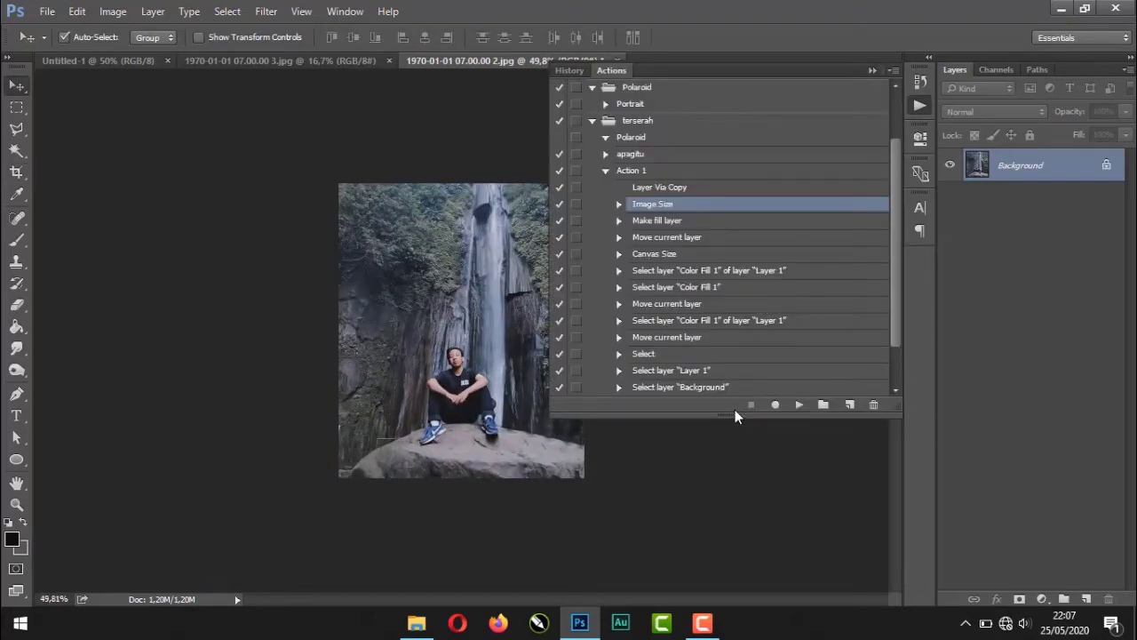
{"action": "left_click", "coordinate": [737, 187]}
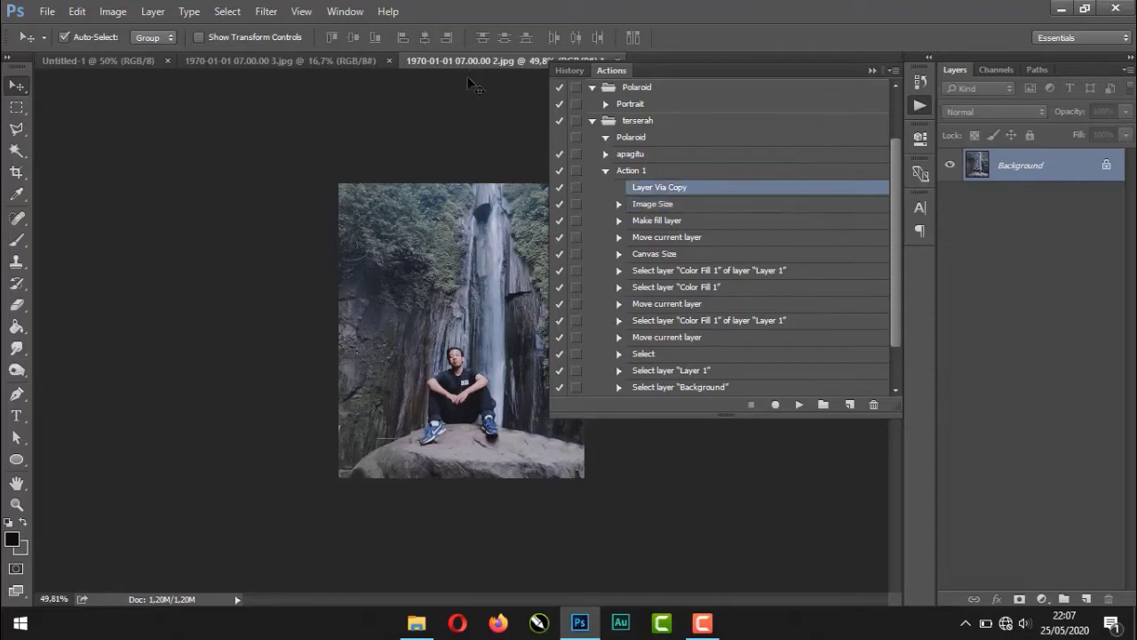
Step: Return the photo to its Crop state in the document history, undoing the image resize
{"action": "left_click", "coordinate": [929, 81]}
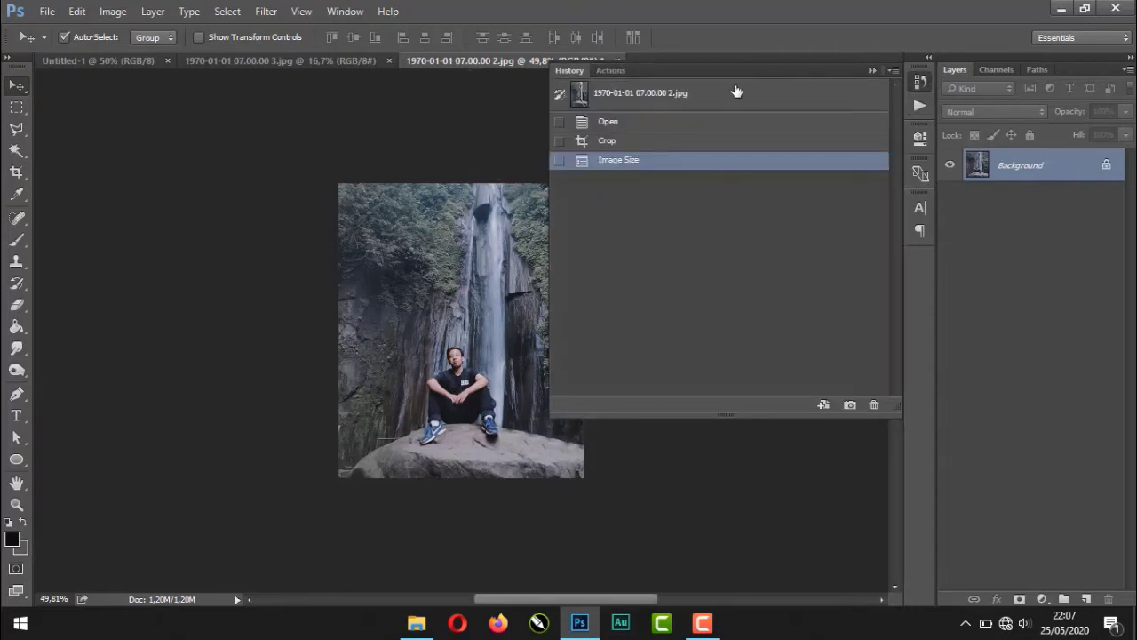
{"action": "left_click", "coordinate": [874, 94]}
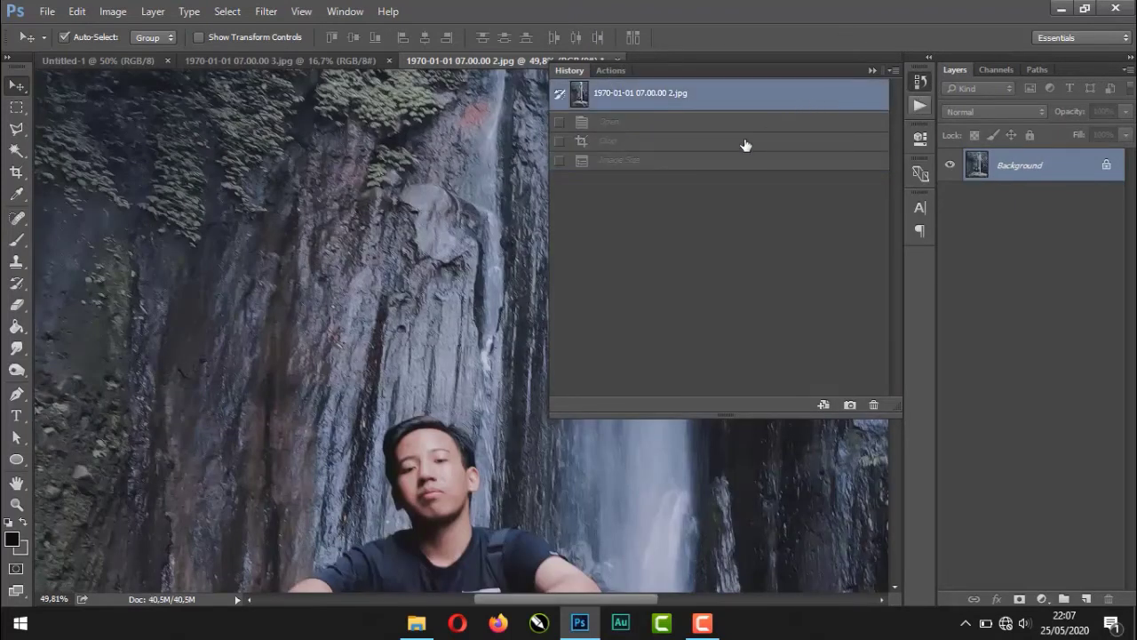
{"action": "left_click", "coordinate": [747, 142]}
{"action": "scroll", "coordinate": [480, 271], "scroll_direction": "down", "scroll_amount": 3}
{"action": "scroll", "coordinate": [471, 265], "scroll_direction": "down", "scroll_amount": 4}
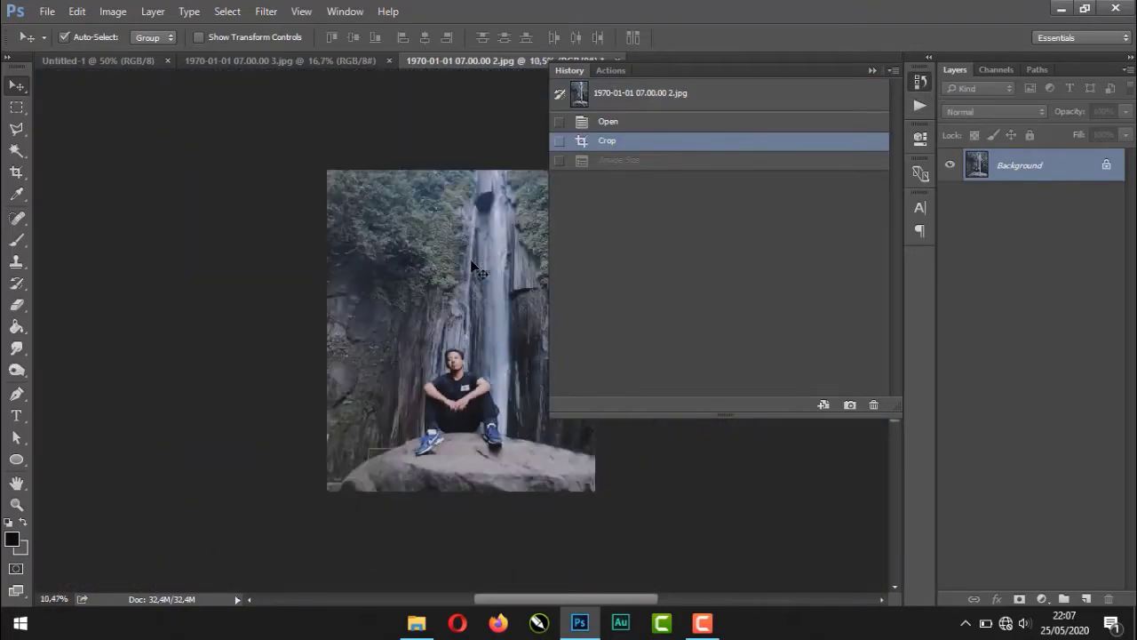
Step: Play Action 1 from its Layer Via Copy step on the cropped photo, continuing past the unavailable object
{"action": "left_click", "coordinate": [916, 105]}
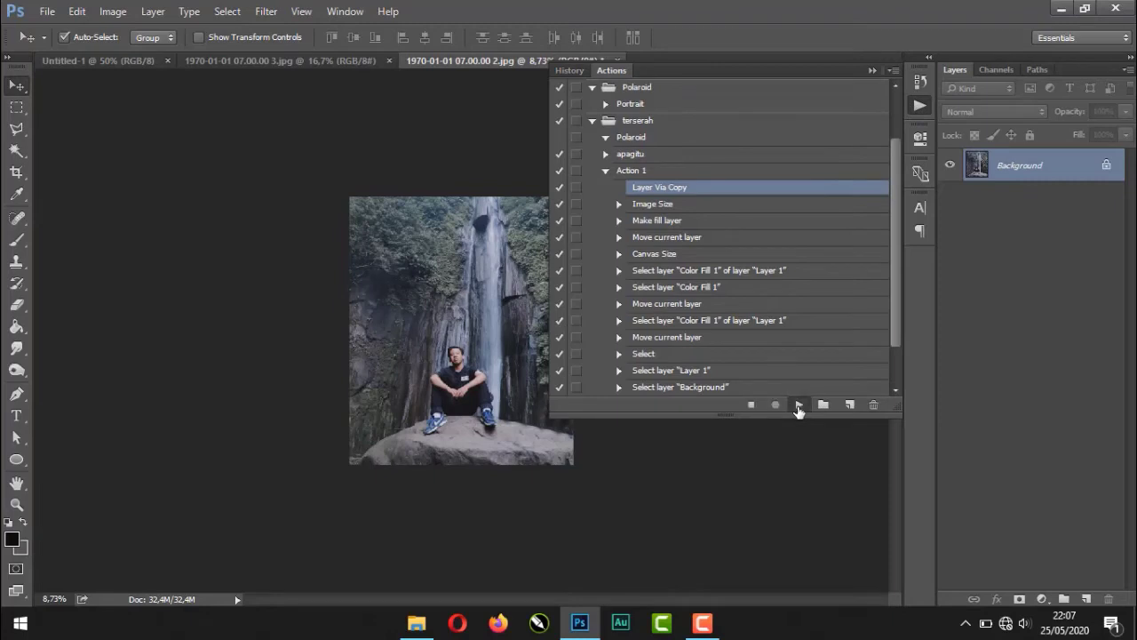
{"action": "left_click", "coordinate": [799, 405]}
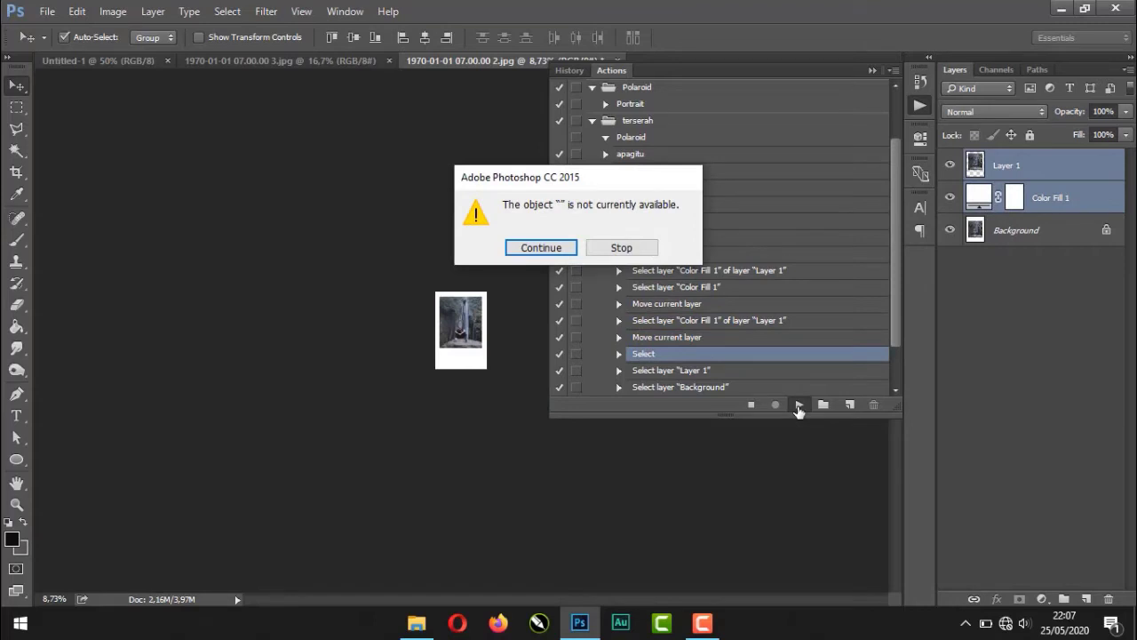
{"action": "key", "text": "Return"}
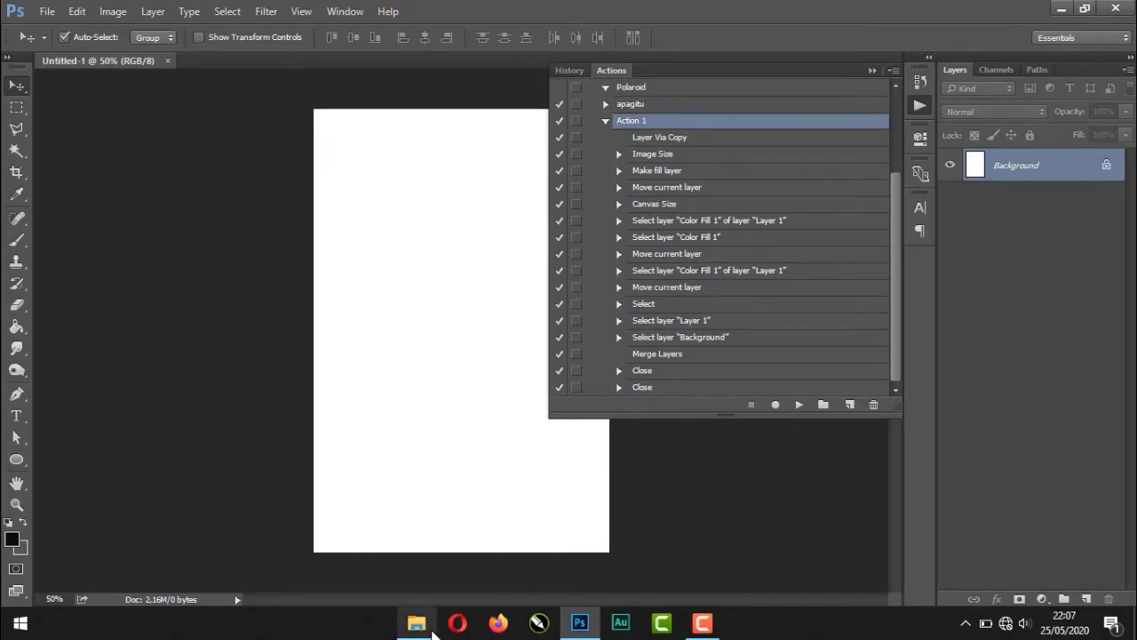
Step: View the saved photo "1970-01-01 07.00.00 2" from the VSCO folder in File Explorer and close the viewer
{"action": "left_click", "coordinate": [433, 627]}
{"action": "left_click", "coordinate": [299, 165]}
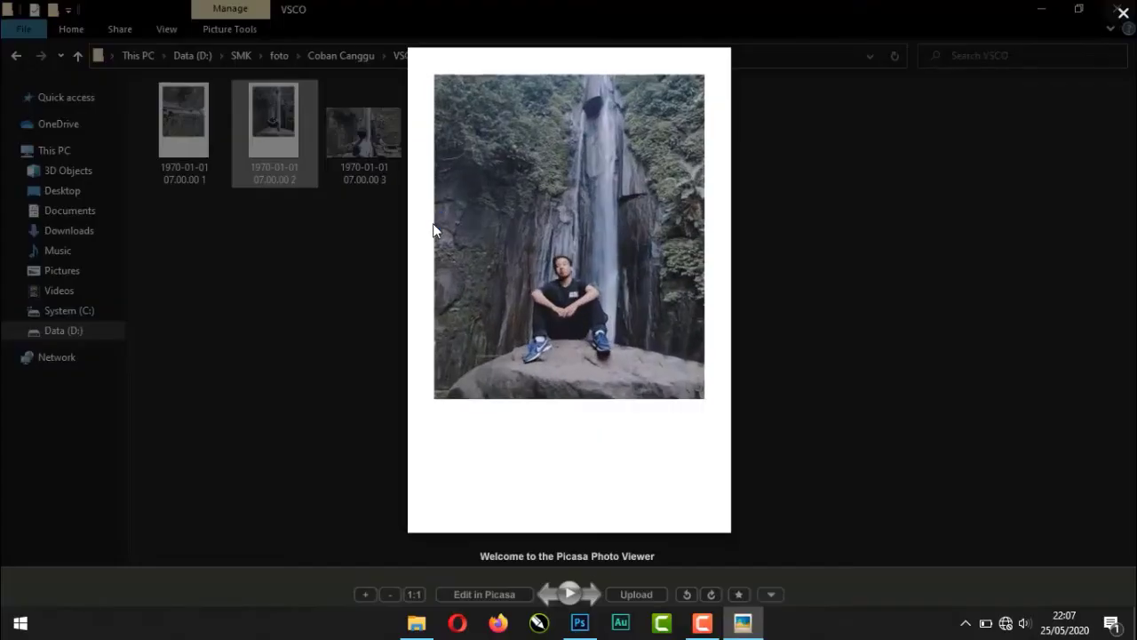
{"action": "left_click", "coordinate": [1122, 7]}
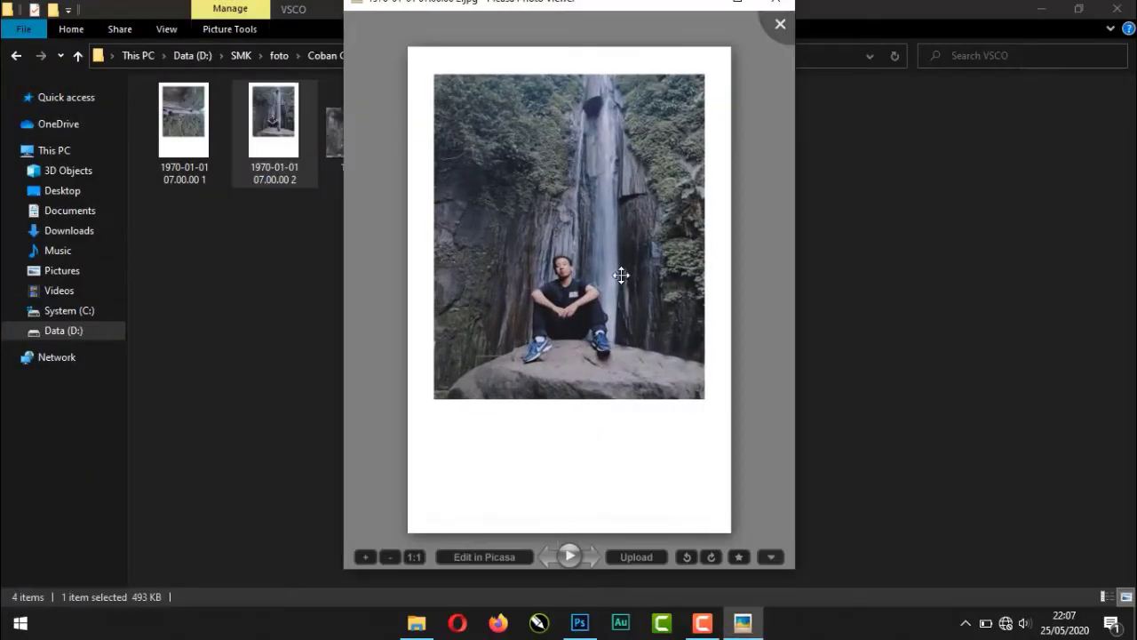
{"action": "left_click", "coordinate": [778, 9]}
{"action": "left_click", "coordinate": [494, 181]}
Step: Back in Photoshop, delete the Select step with the Add modification from Action 1
{"action": "left_click", "coordinate": [580, 621]}
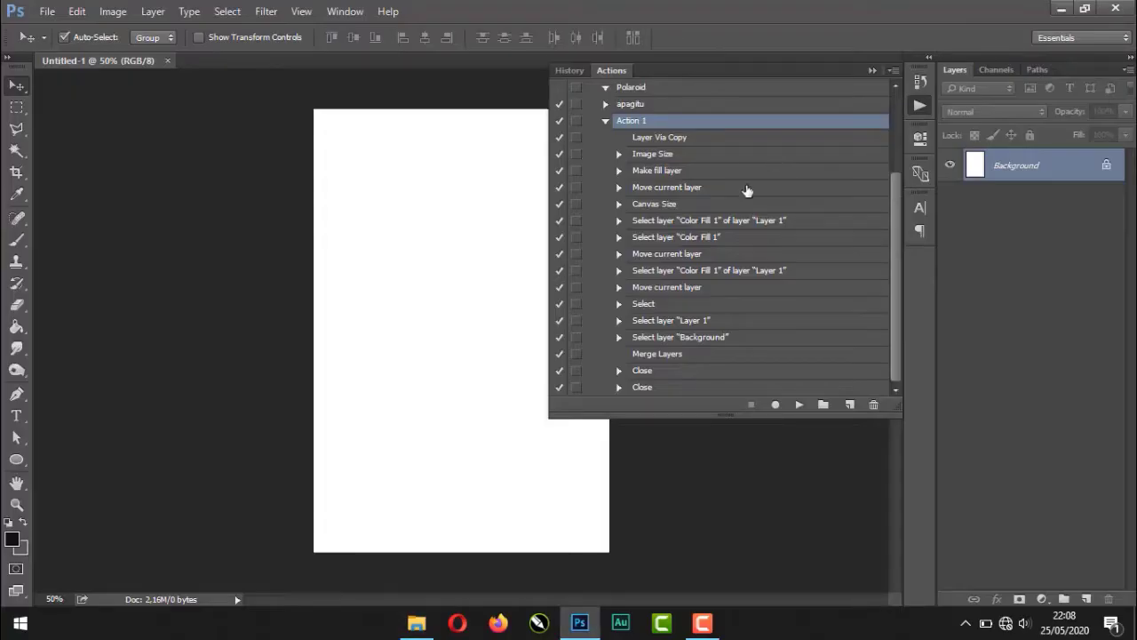
{"action": "left_click", "coordinate": [681, 307]}
{"action": "left_click", "coordinate": [619, 304]}
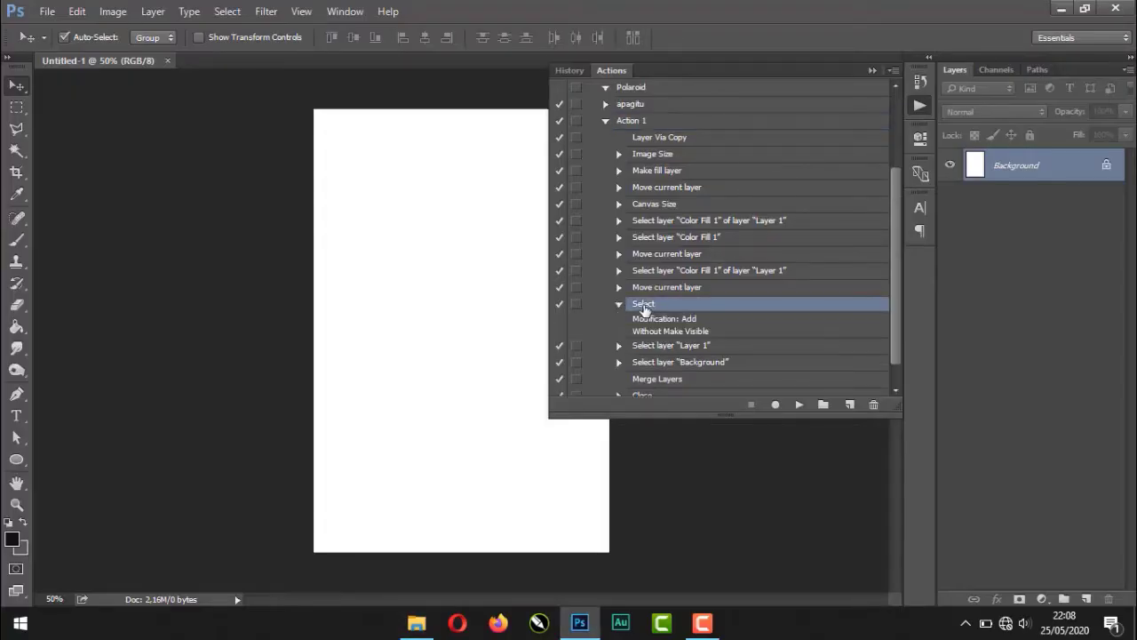
{"action": "left_click", "coordinate": [873, 405]}
{"action": "left_click", "coordinate": [537, 247]}
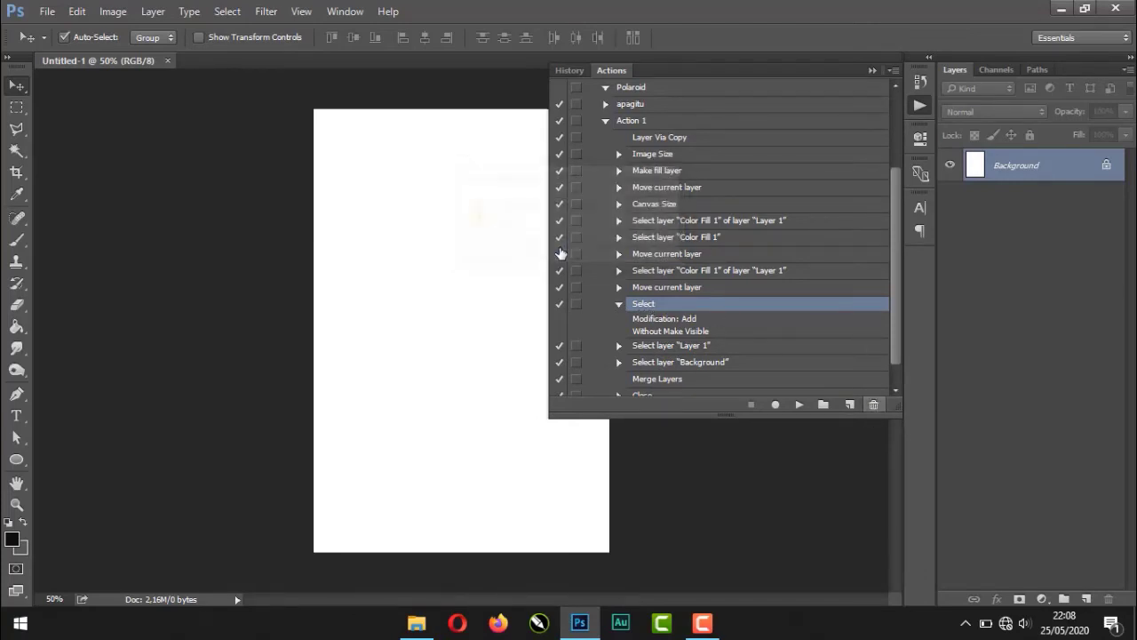
Step: Open the photo "1970-01-01 07.00.00 3" from the VSCO folder in Photoshop and clear the view of its canvas
{"action": "left_click", "coordinate": [429, 624]}
{"action": "left_click_drag", "start_coordinate": [373, 169], "coordinate": [432, 56]}
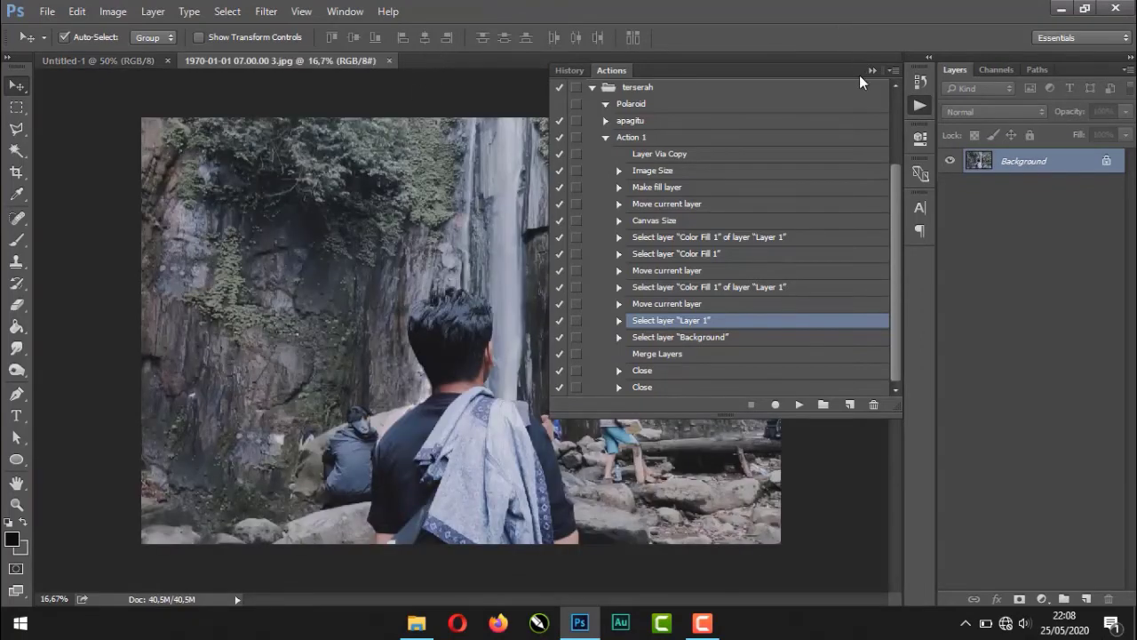
{"action": "left_click", "coordinate": [872, 71]}
{"action": "scroll", "coordinate": [622, 236], "scroll_direction": "down", "scroll_amount": 2}
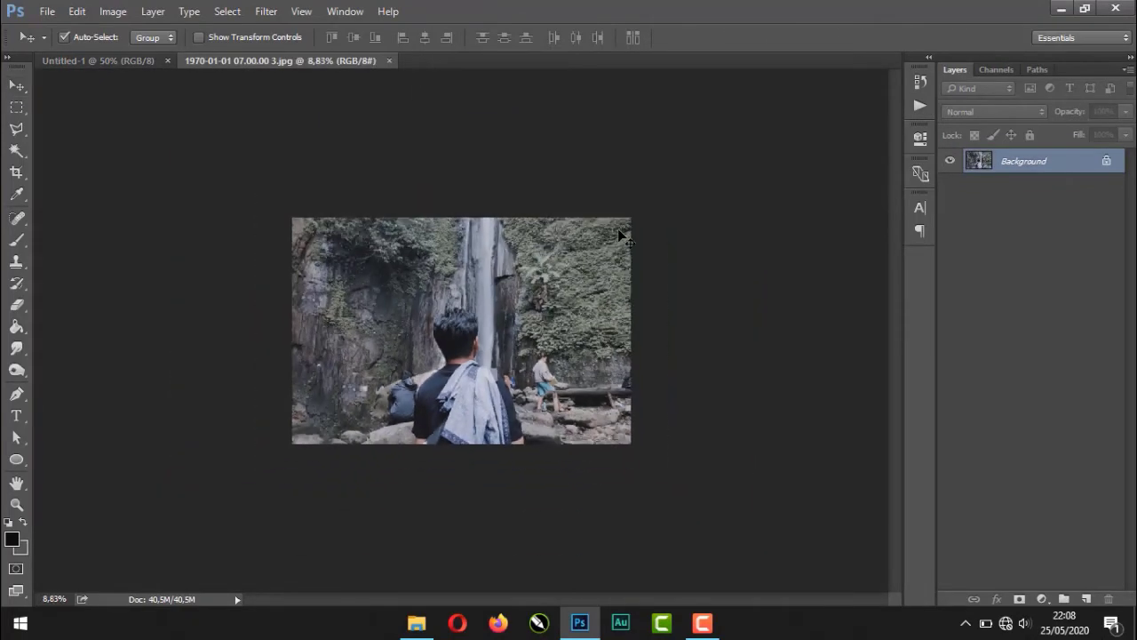
Step: Crop the landscape photo at a swapped 6:5 ratio
{"action": "key", "text": "c"}
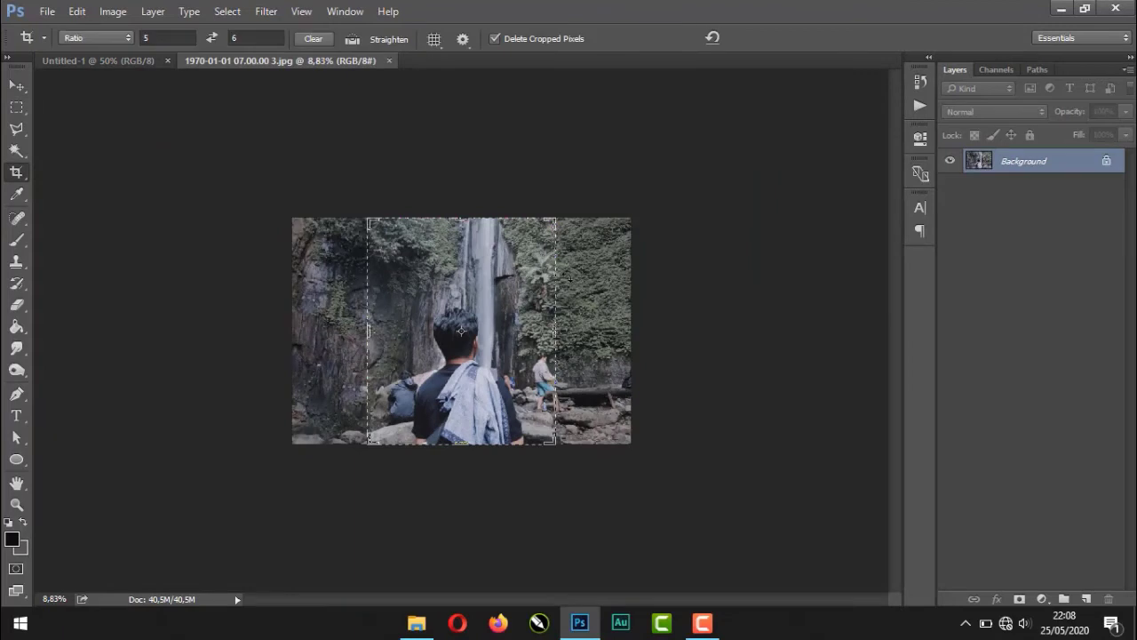
{"action": "left_click", "coordinate": [212, 37]}
{"action": "key", "text": "Return"}
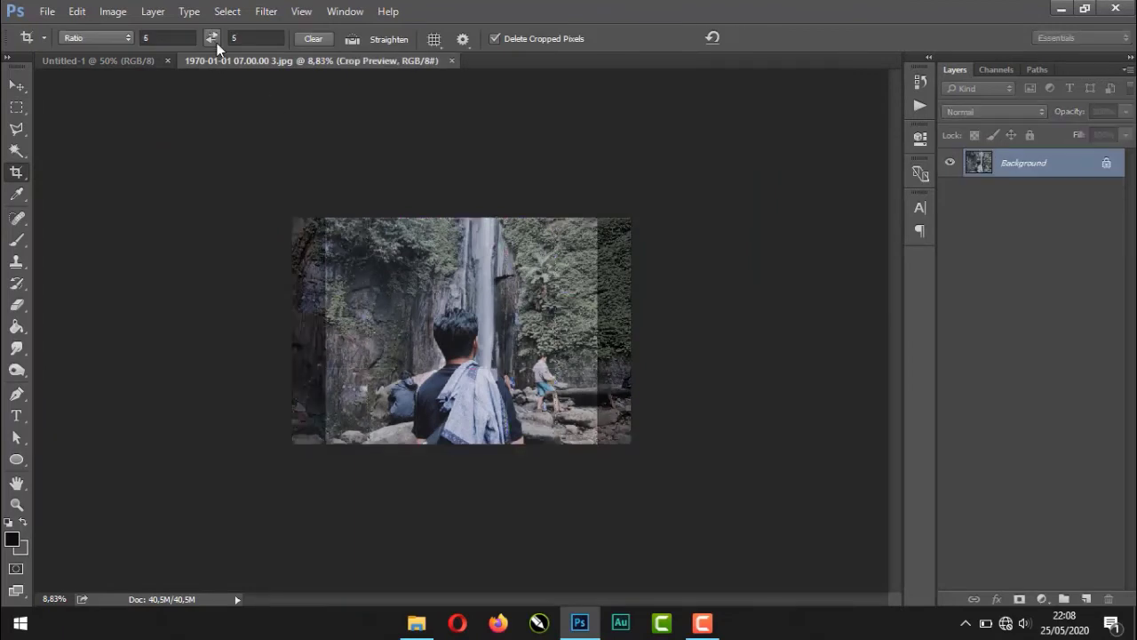
{"action": "key", "text": "v"}
Step: Rotate the cropped photo's canvas 90° clockwise
{"action": "left_click", "coordinate": [50, 8]}
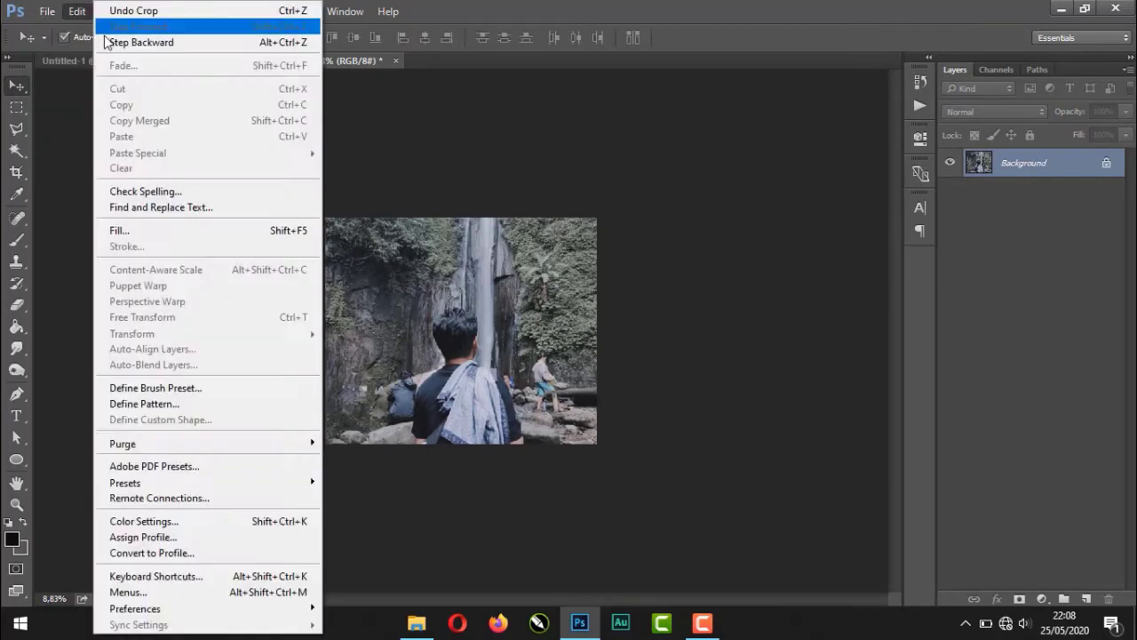
{"action": "key", "text": "Escape"}
{"action": "left_click", "coordinate": [113, 10]}
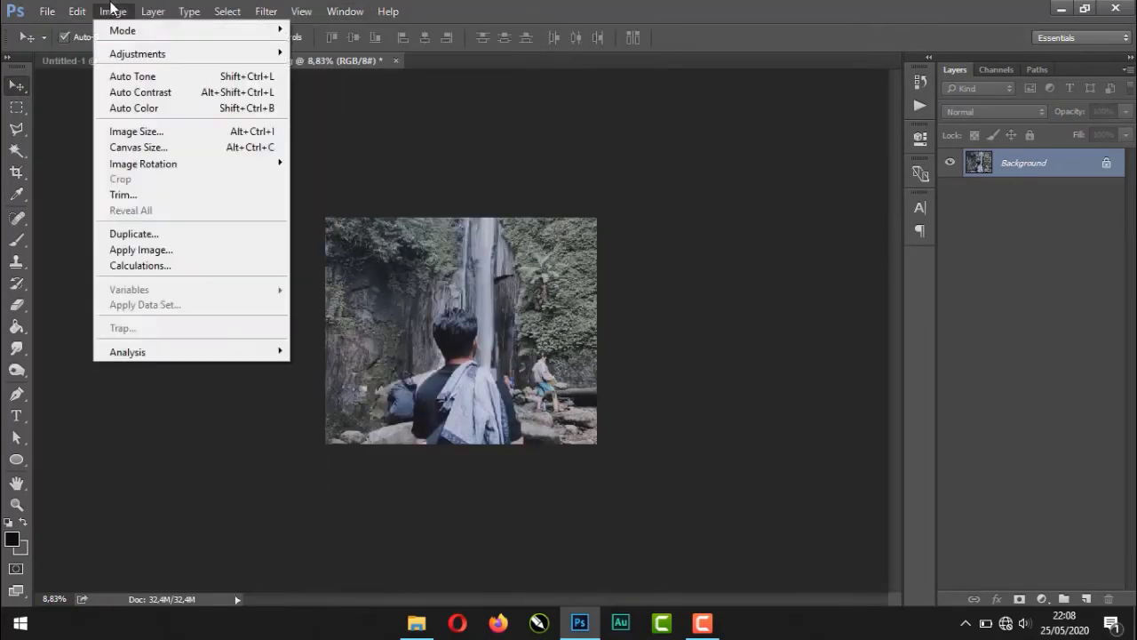
{"action": "mouse_move", "coordinate": [183, 171]}
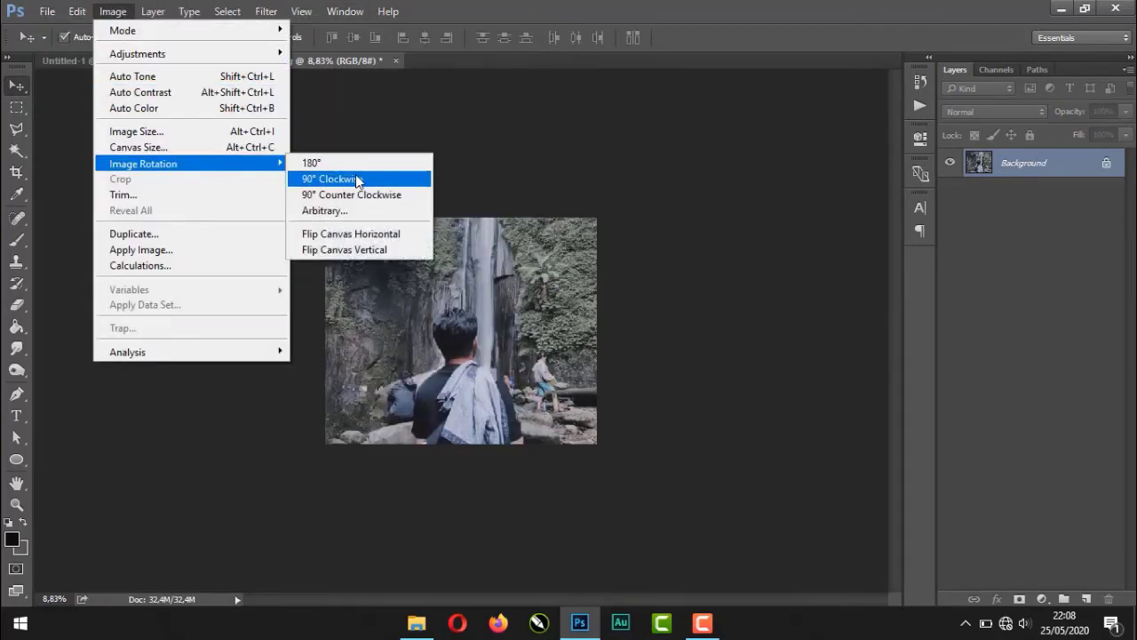
{"action": "left_click", "coordinate": [356, 178]}
Step: Play the whole of Action 1 on the rotated photo
{"action": "left_click", "coordinate": [917, 105]}
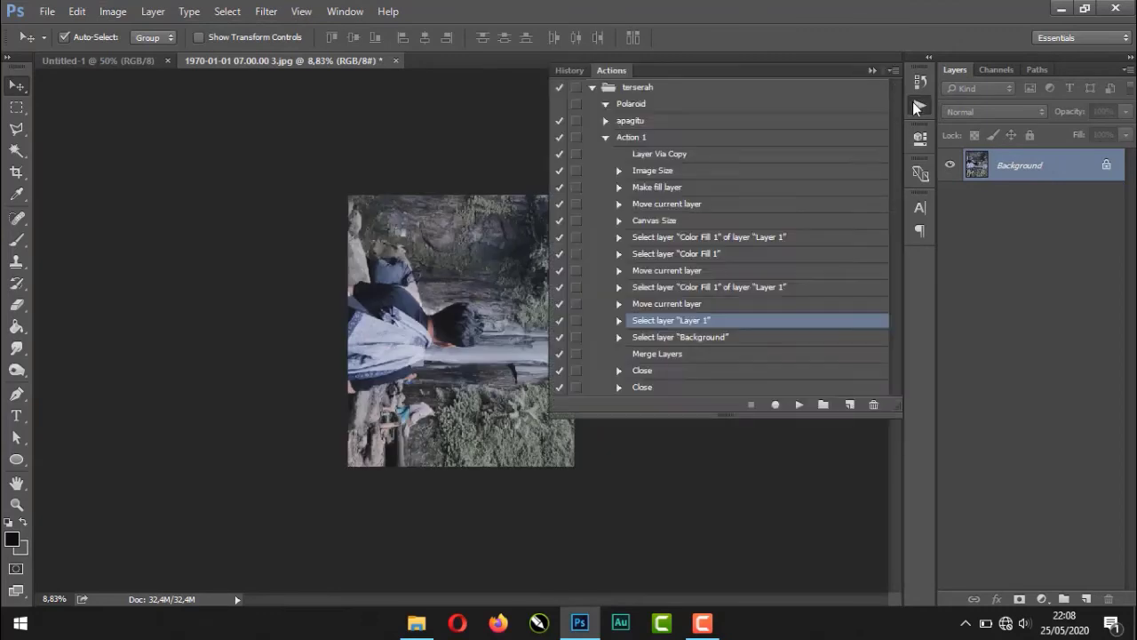
{"action": "left_click", "coordinate": [681, 136]}
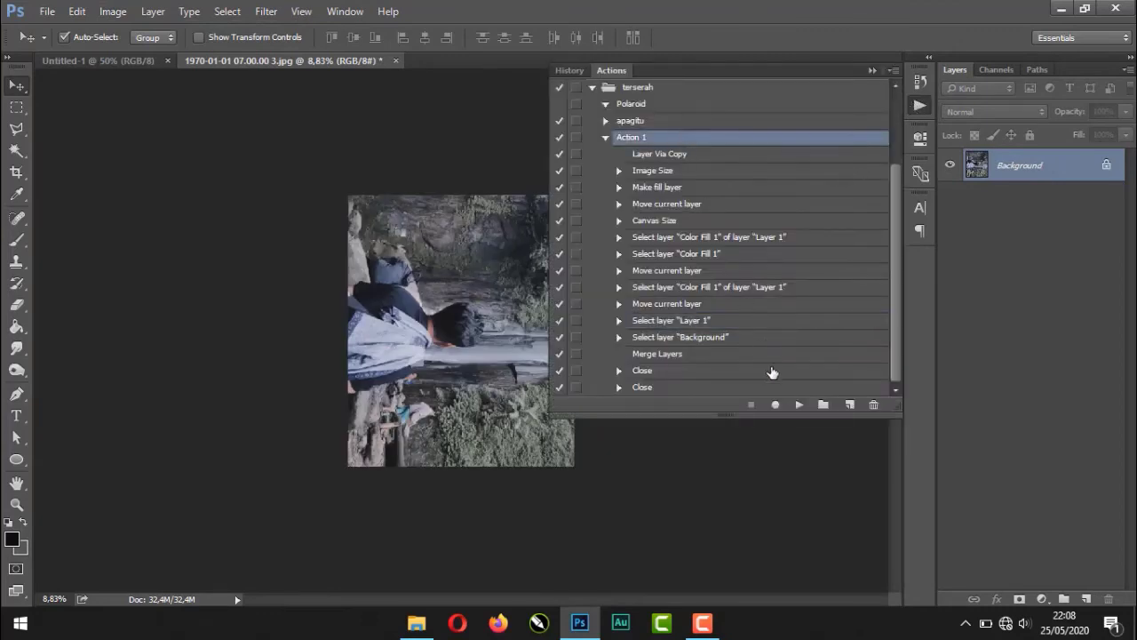
{"action": "left_click", "coordinate": [799, 404]}
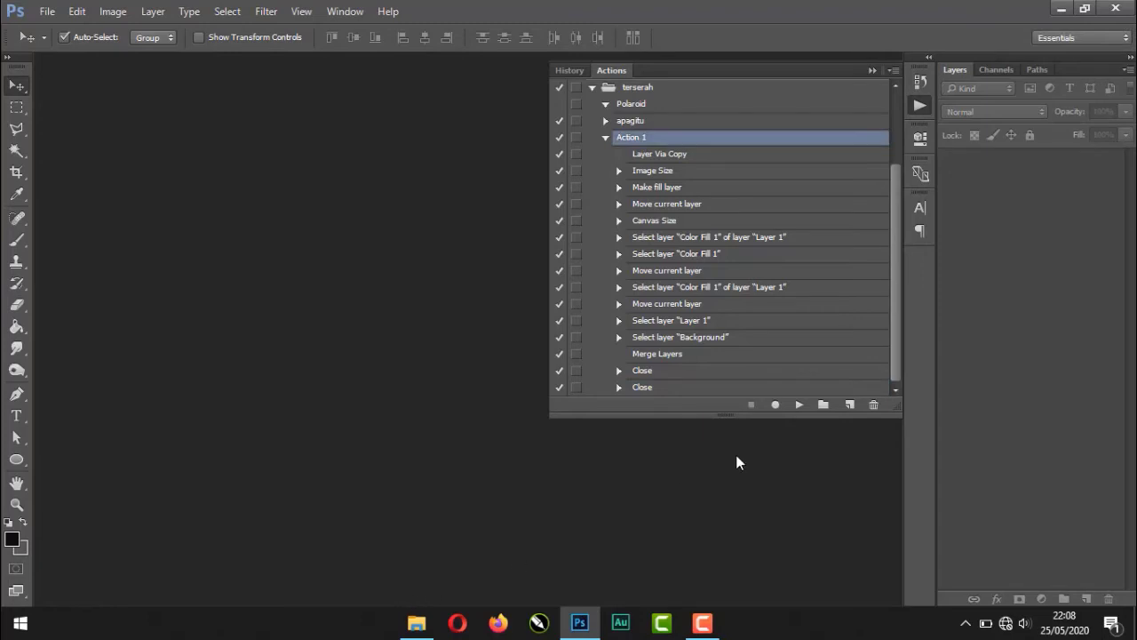
Step: Delete the last Close step, which closes without saving, from Action 1 and check the remaining Close step's settings
{"action": "left_click", "coordinate": [641, 387]}
{"action": "left_click", "coordinate": [619, 388]}
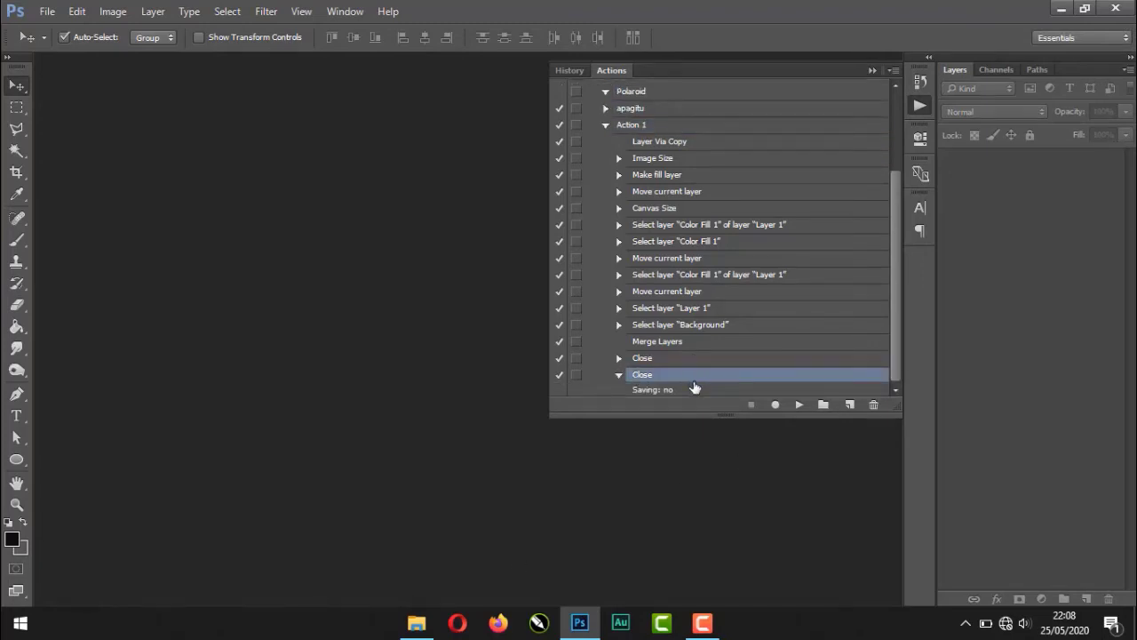
{"action": "left_click", "coordinate": [873, 405]}
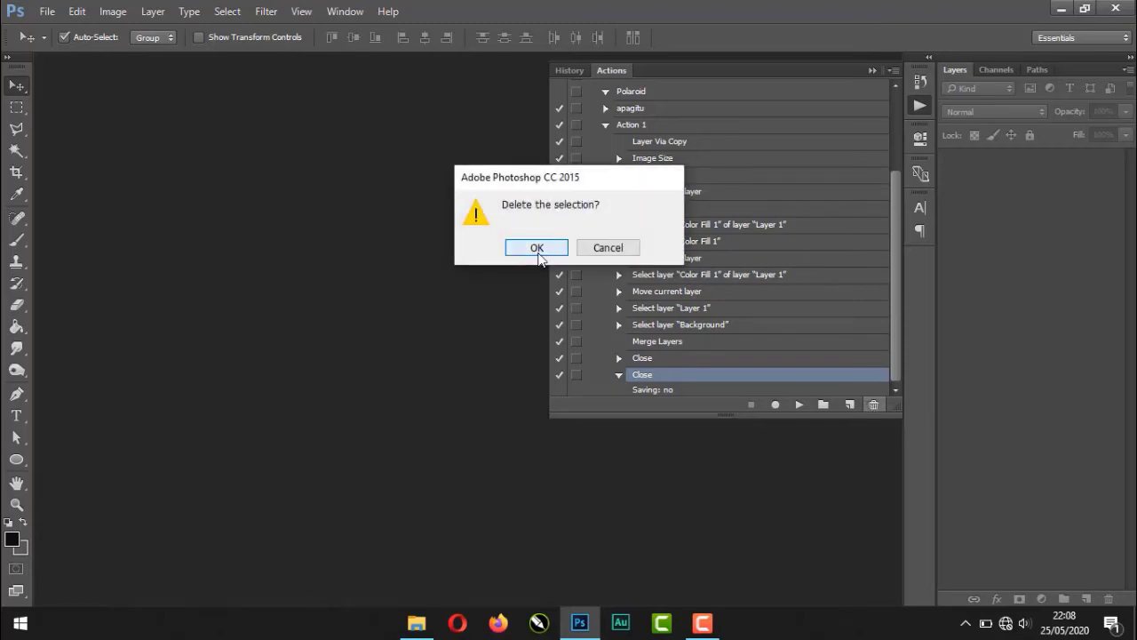
{"action": "left_click", "coordinate": [536, 246]}
{"action": "left_click", "coordinate": [620, 389]}
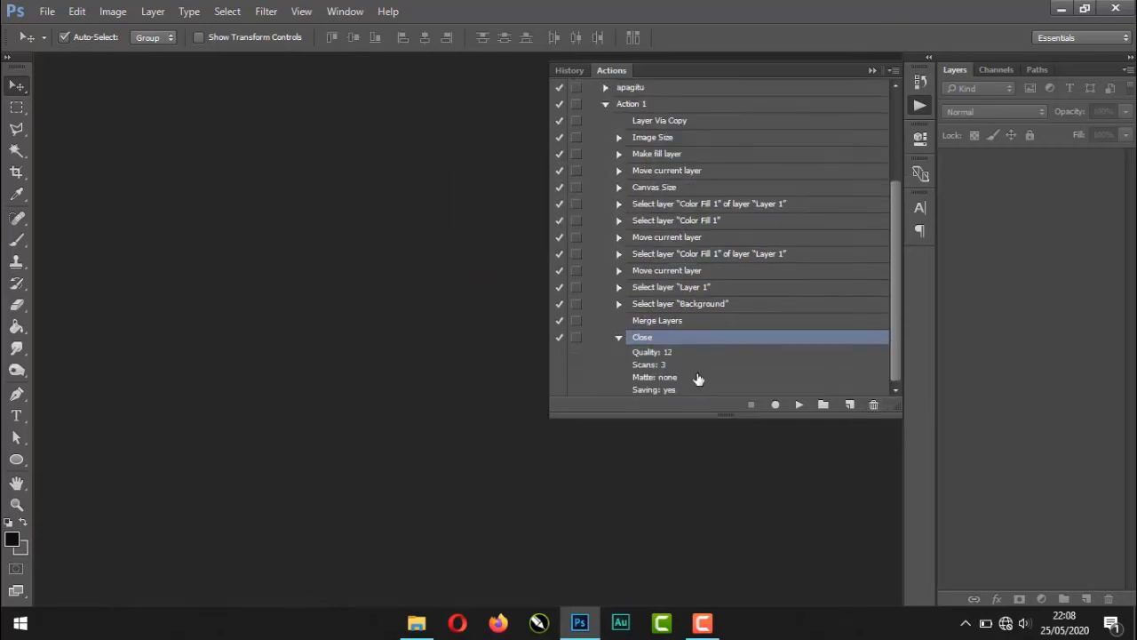
Step: View the finished polaroid "1970-01-01 07.00.00 1" from the VSCO folder in File Explorer and close the viewer
{"action": "left_click", "coordinate": [417, 623]}
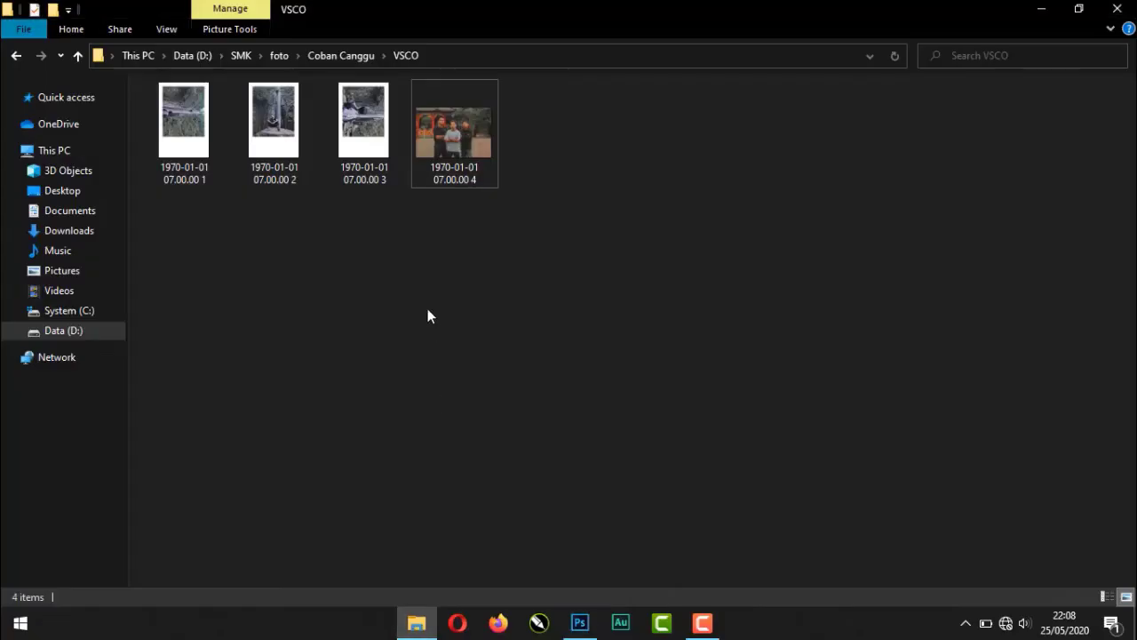
{"action": "left_click", "coordinate": [373, 147]}
{"action": "left_click", "coordinate": [182, 181]}
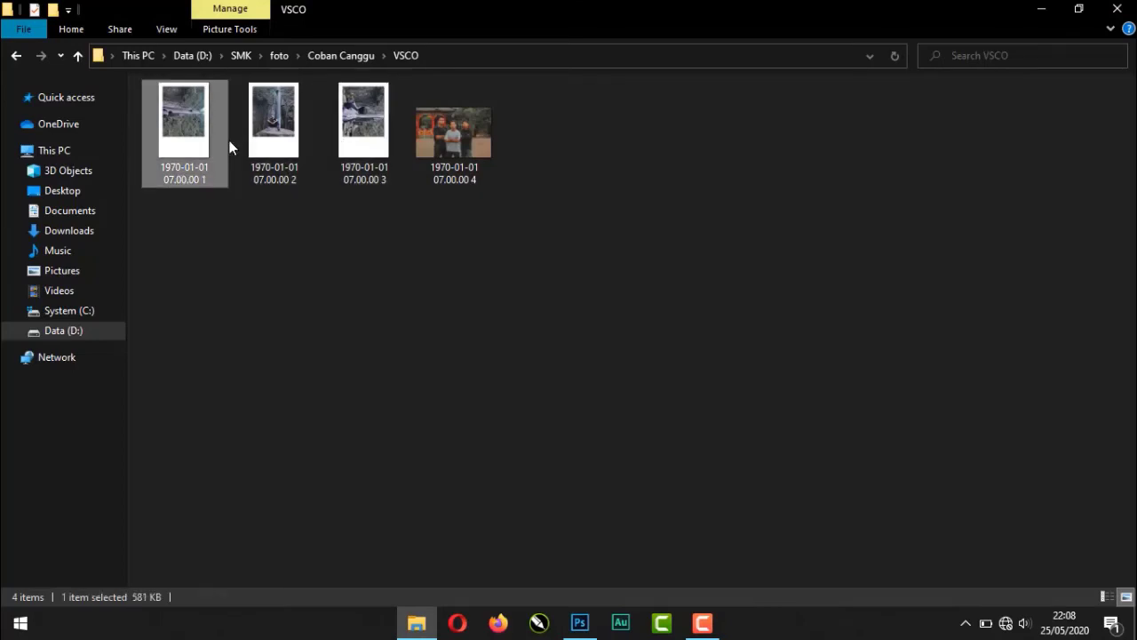
{"action": "key", "text": "Return"}
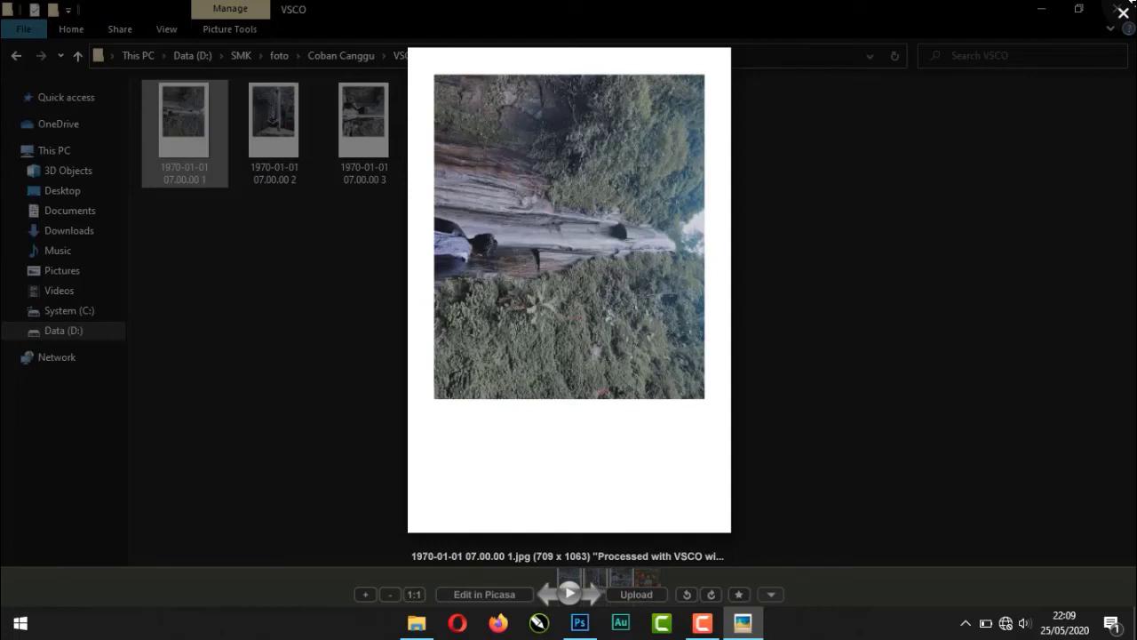
{"action": "left_click", "coordinate": [1123, 13]}
{"action": "left_click", "coordinate": [767, 4]}
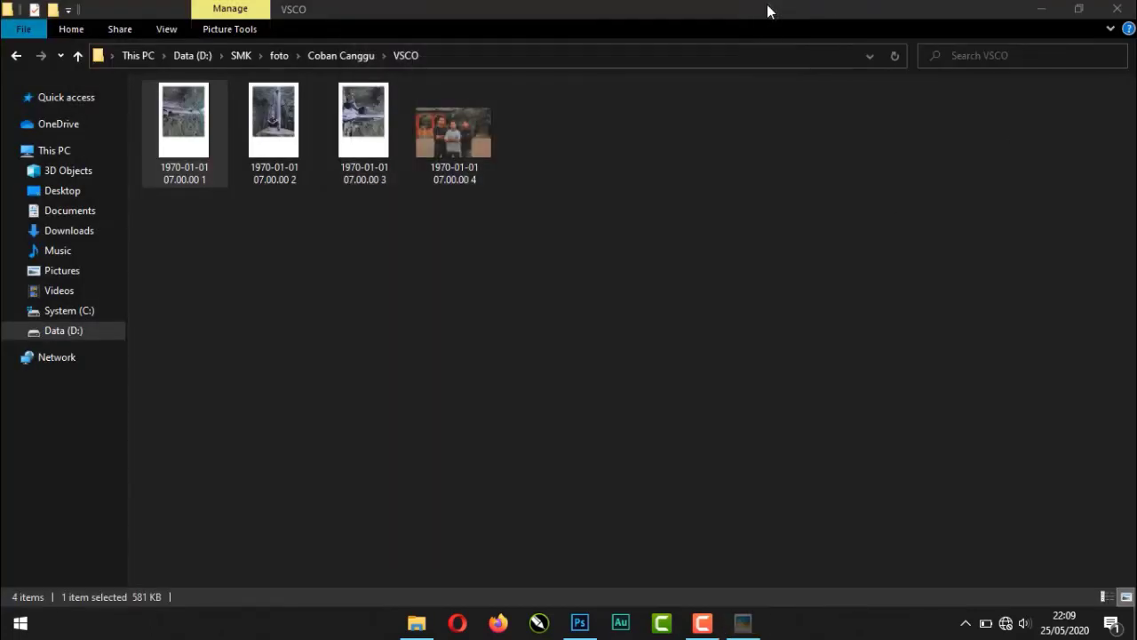